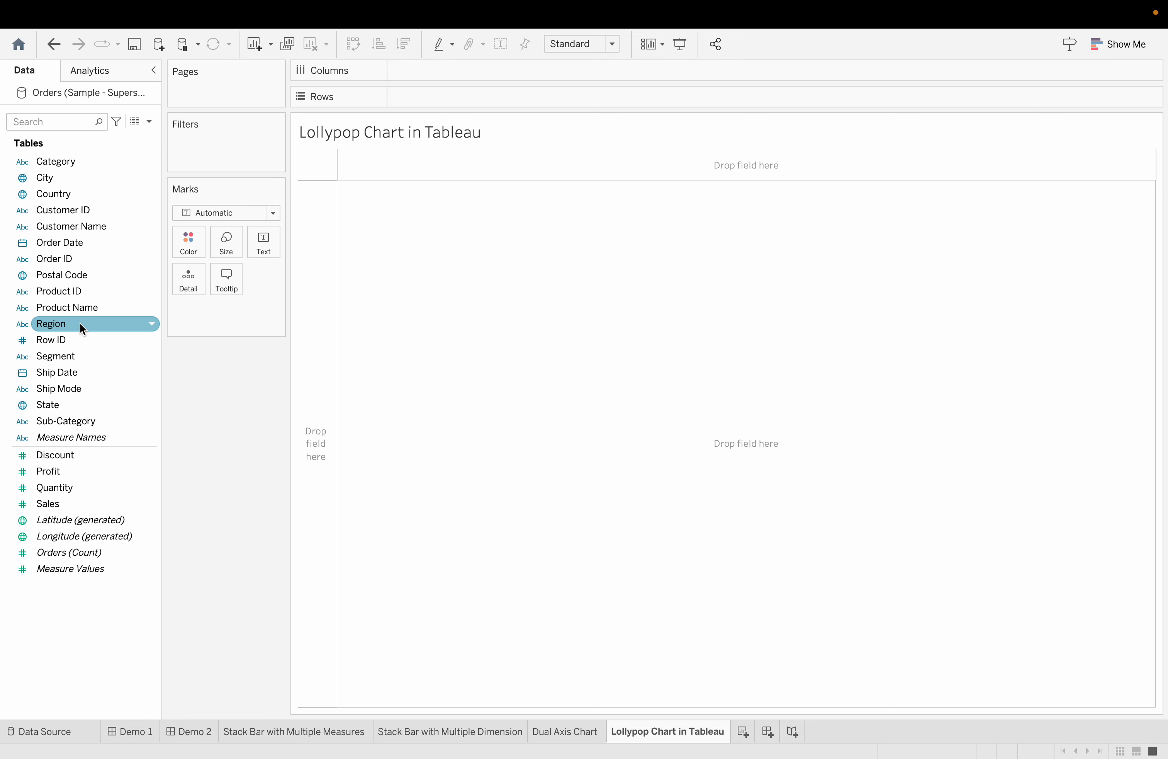
Build a bar chart of total sales by region, with Region on columns and Sales on rows.
left_click_drag(63, 324, 437, 72)
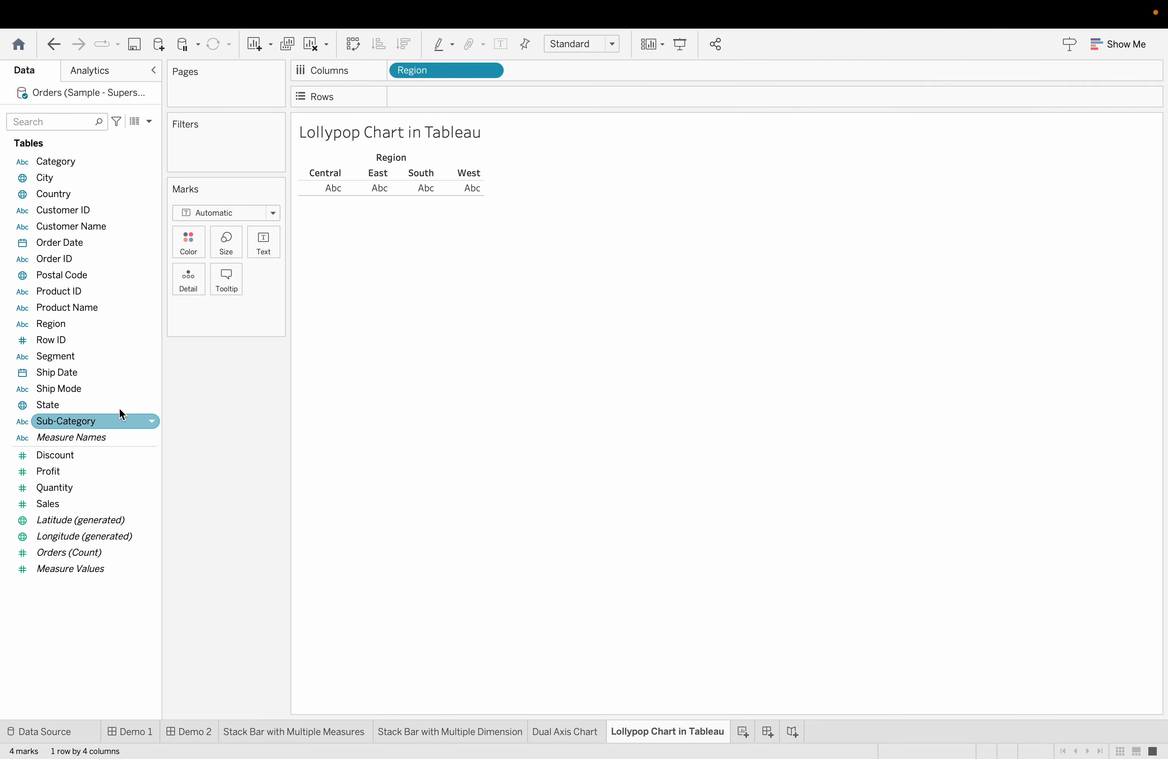
left_click_drag(75, 503, 467, 102)
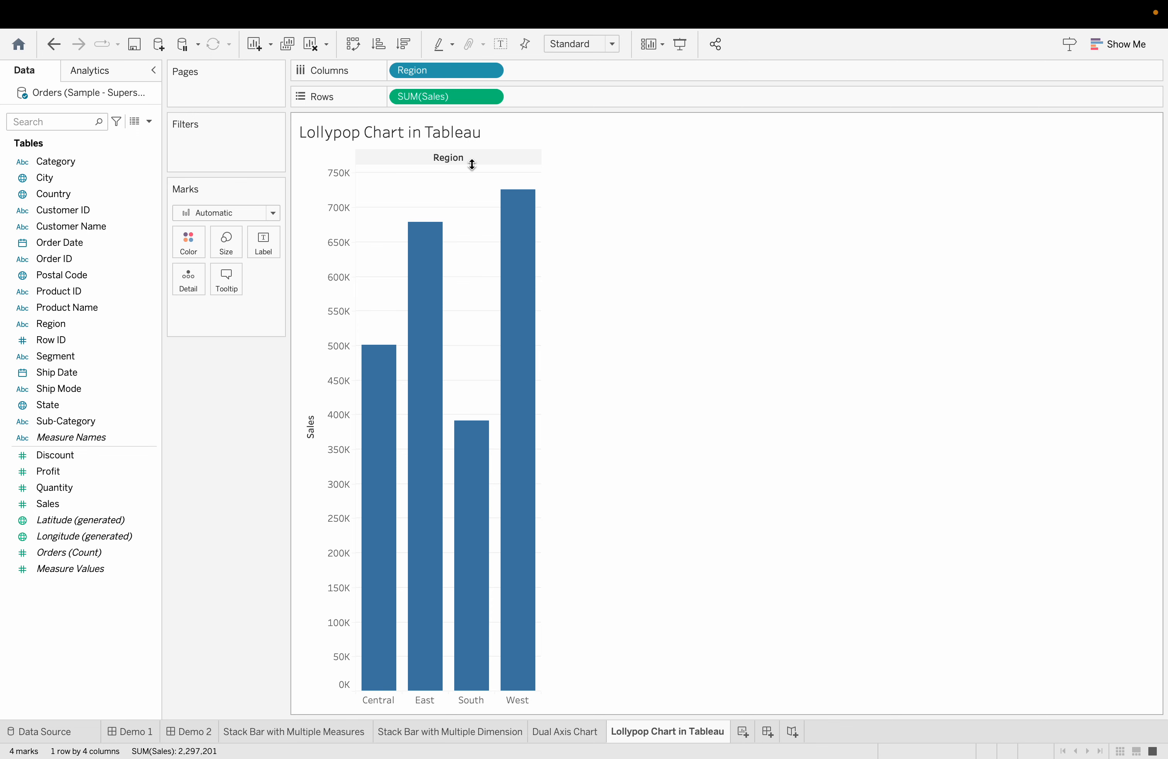
left_click(267, 212)
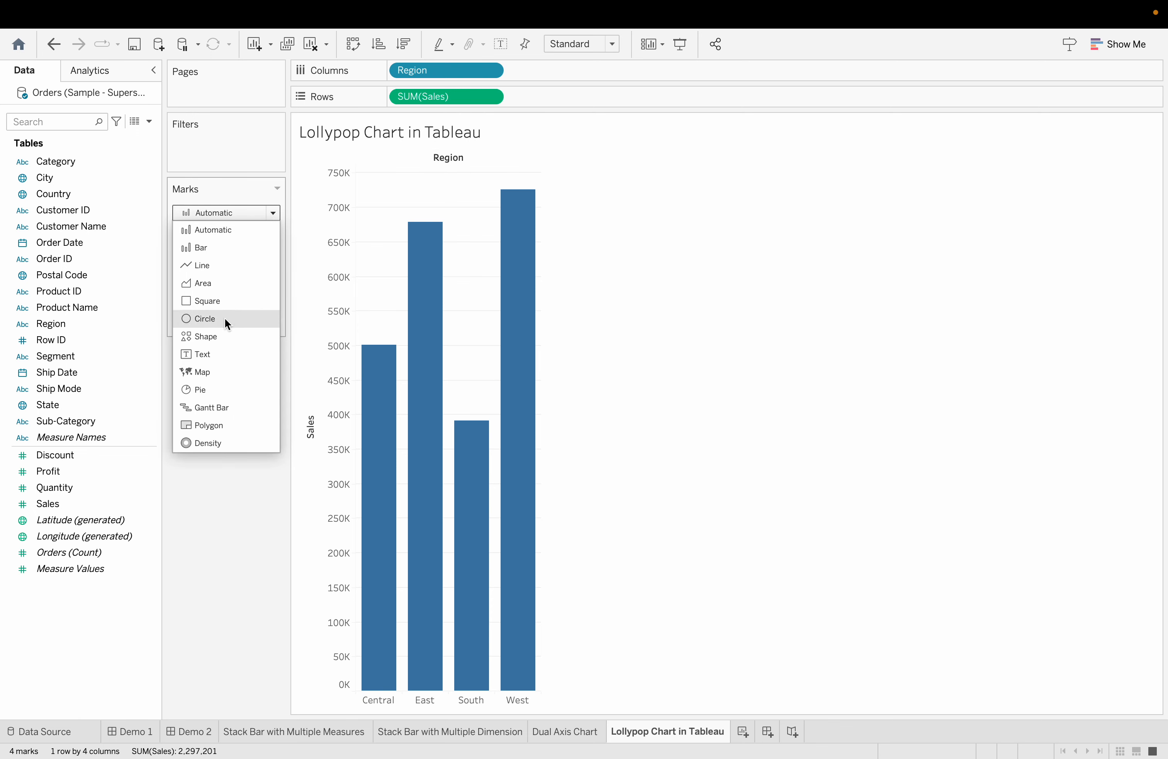
left_click(221, 607)
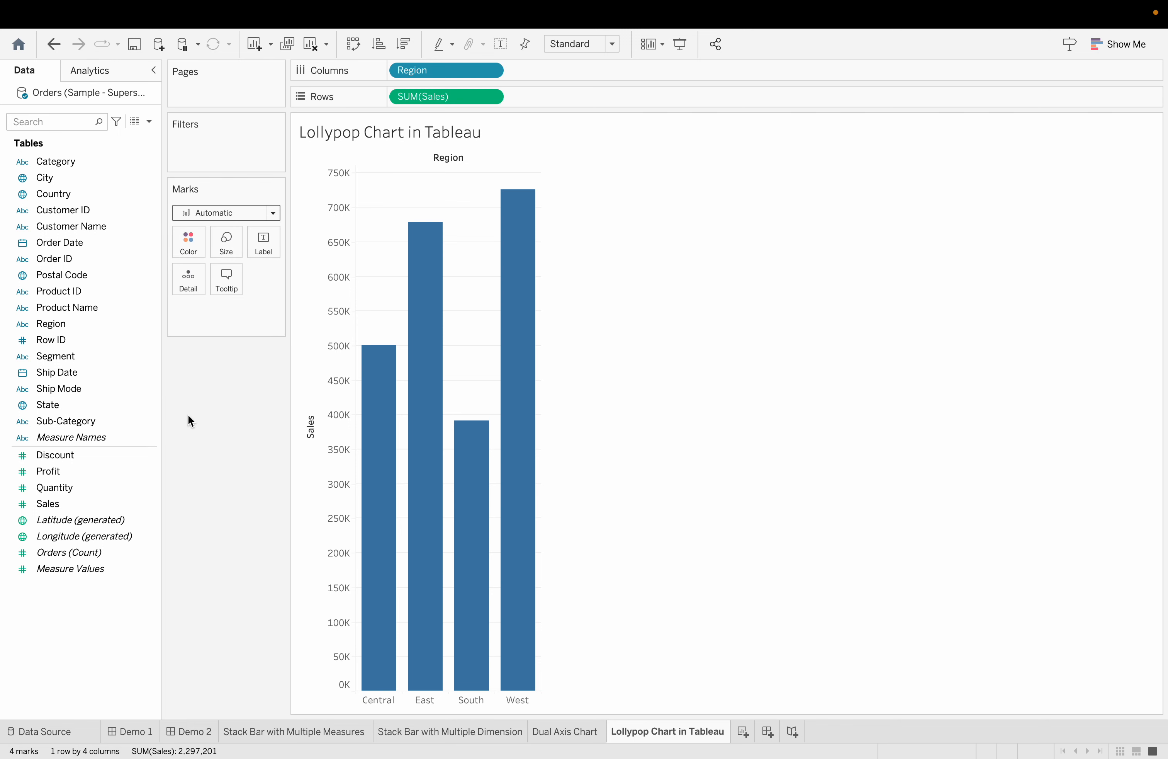
Add Sales to the rows a second time and combine the two Sales measures as a dual axis.
left_click(52, 507)
left_click_drag(52, 506, 572, 102)
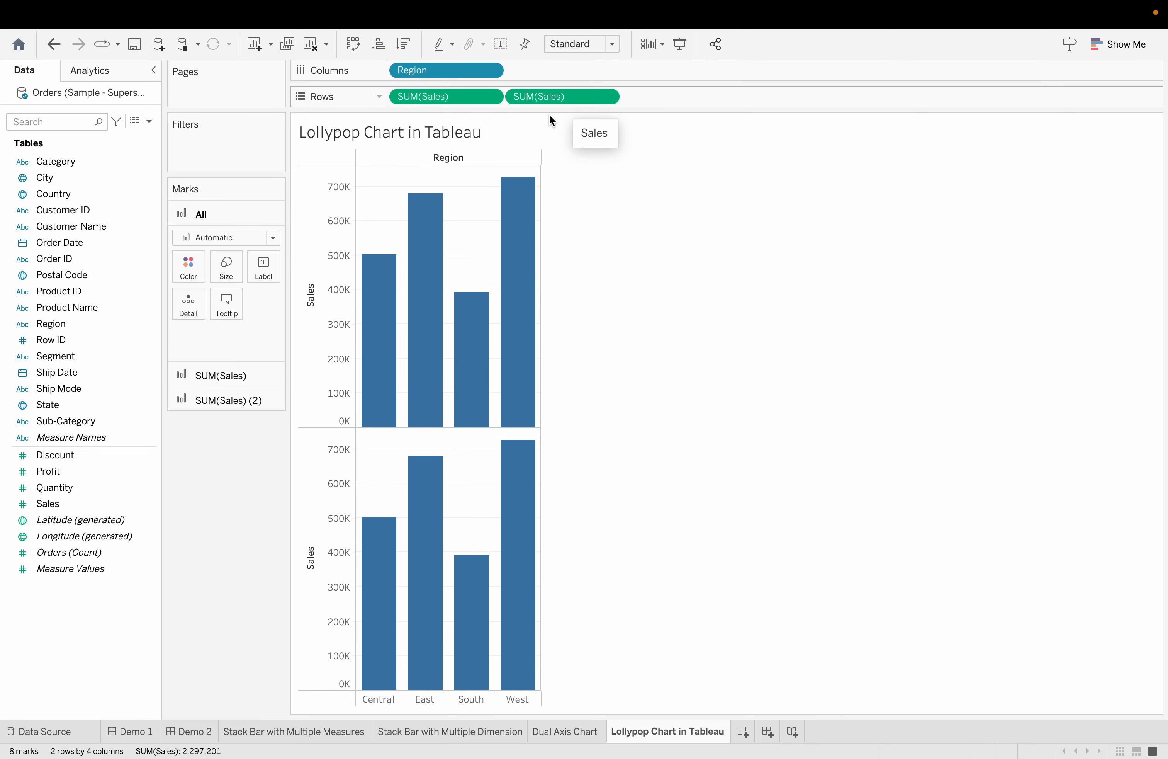
left_click(606, 97)
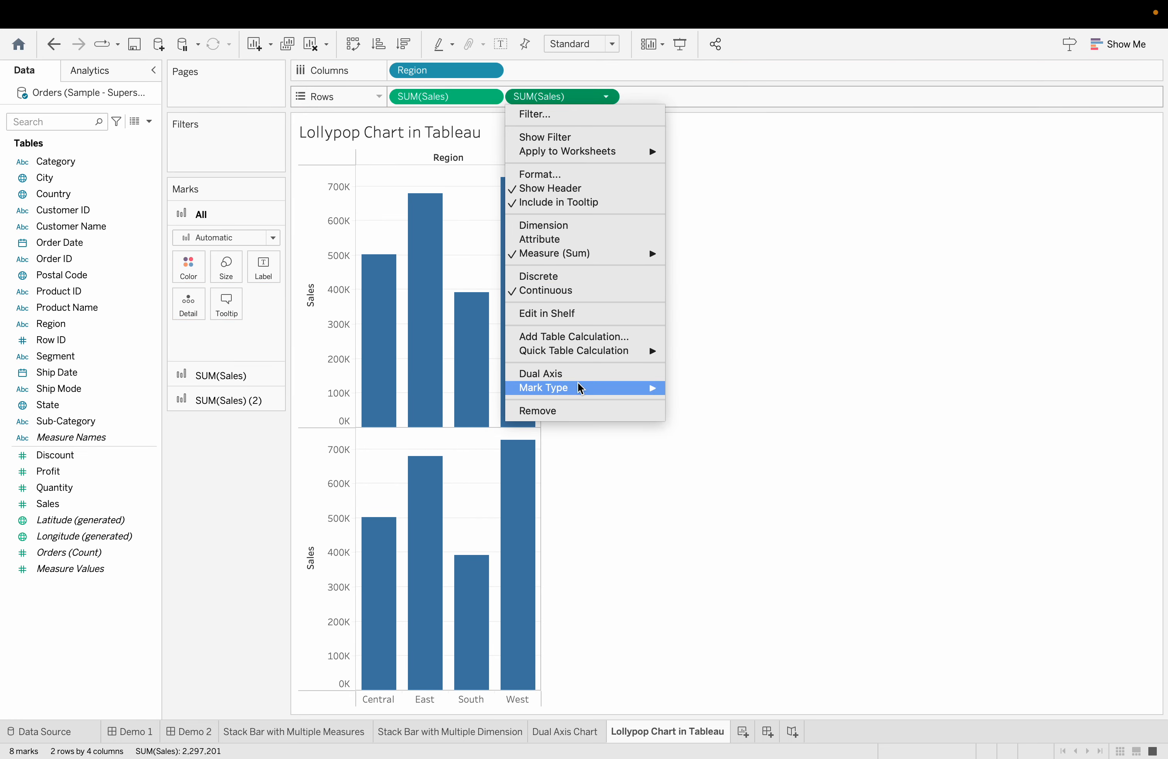
left_click(576, 374)
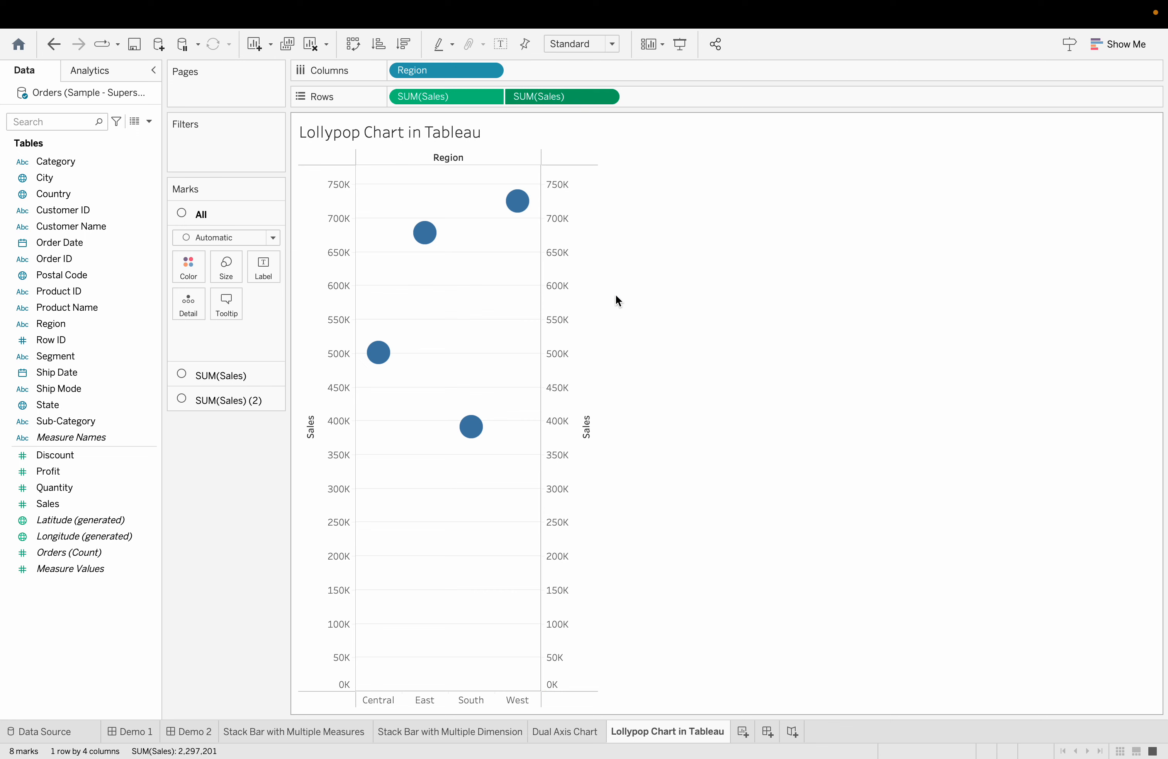
Synchronize the secondary Sales axis with the primary one.
left_click(607, 97)
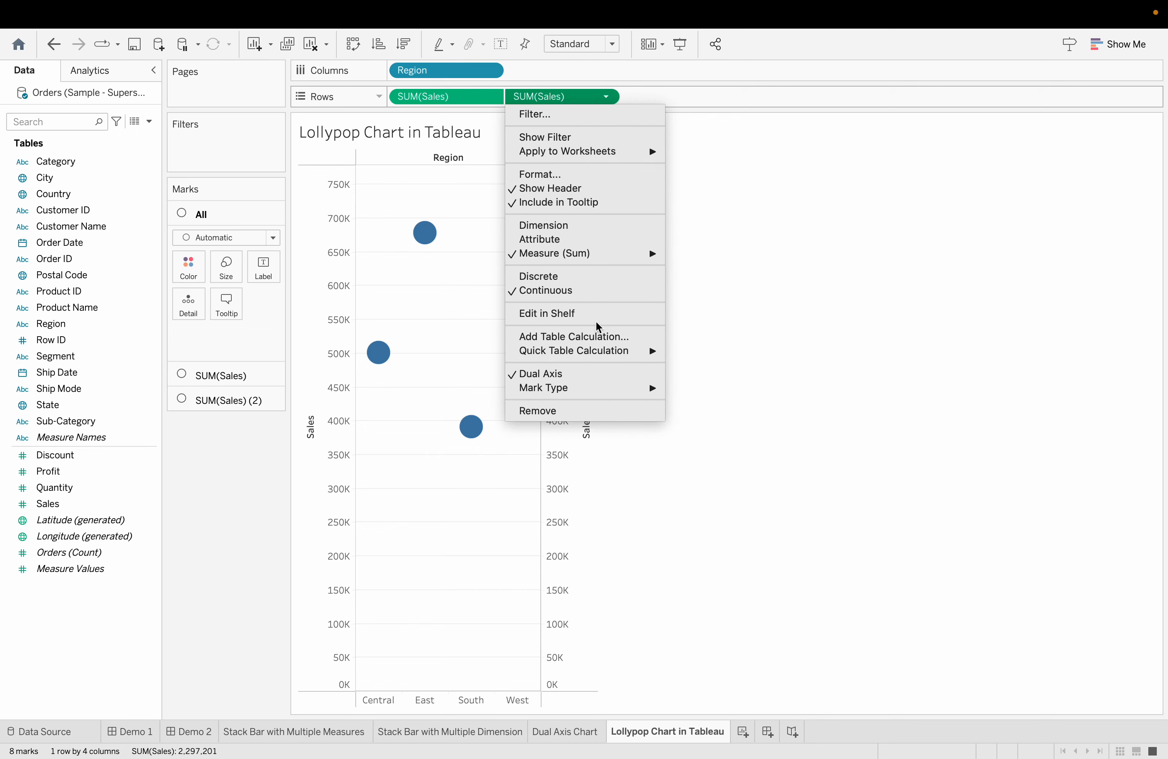
left_click(764, 303)
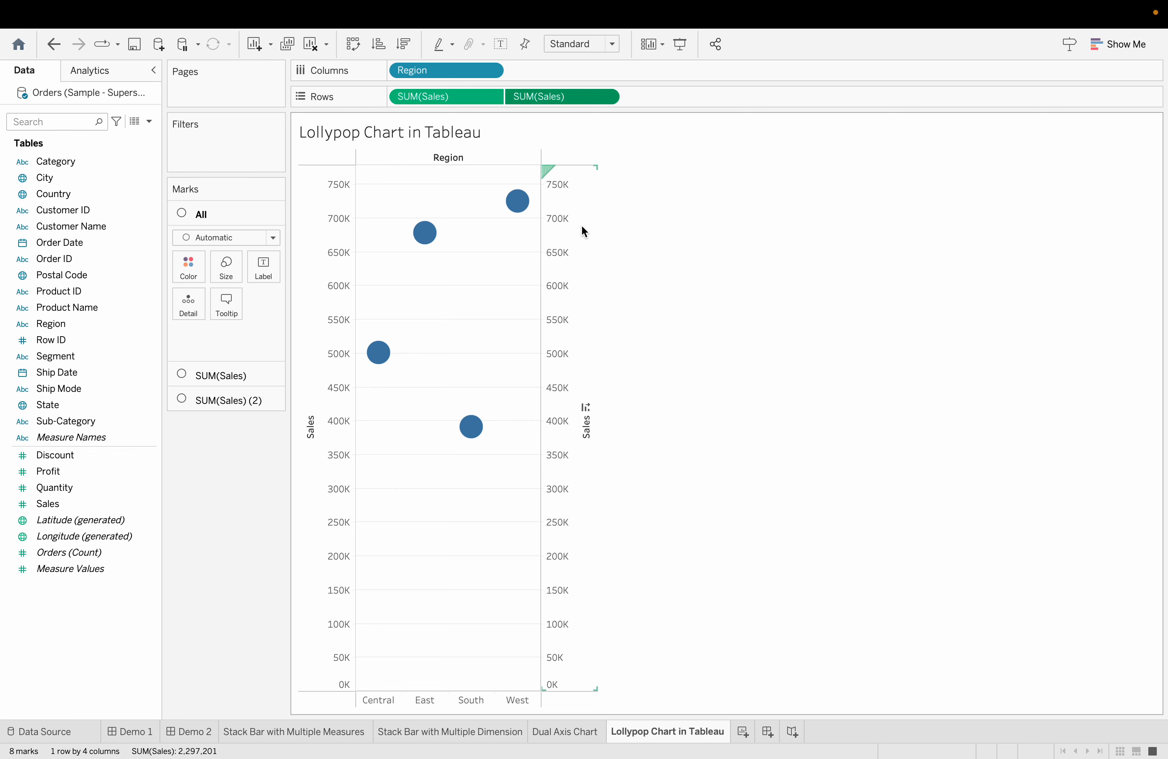
right_click(582, 228)
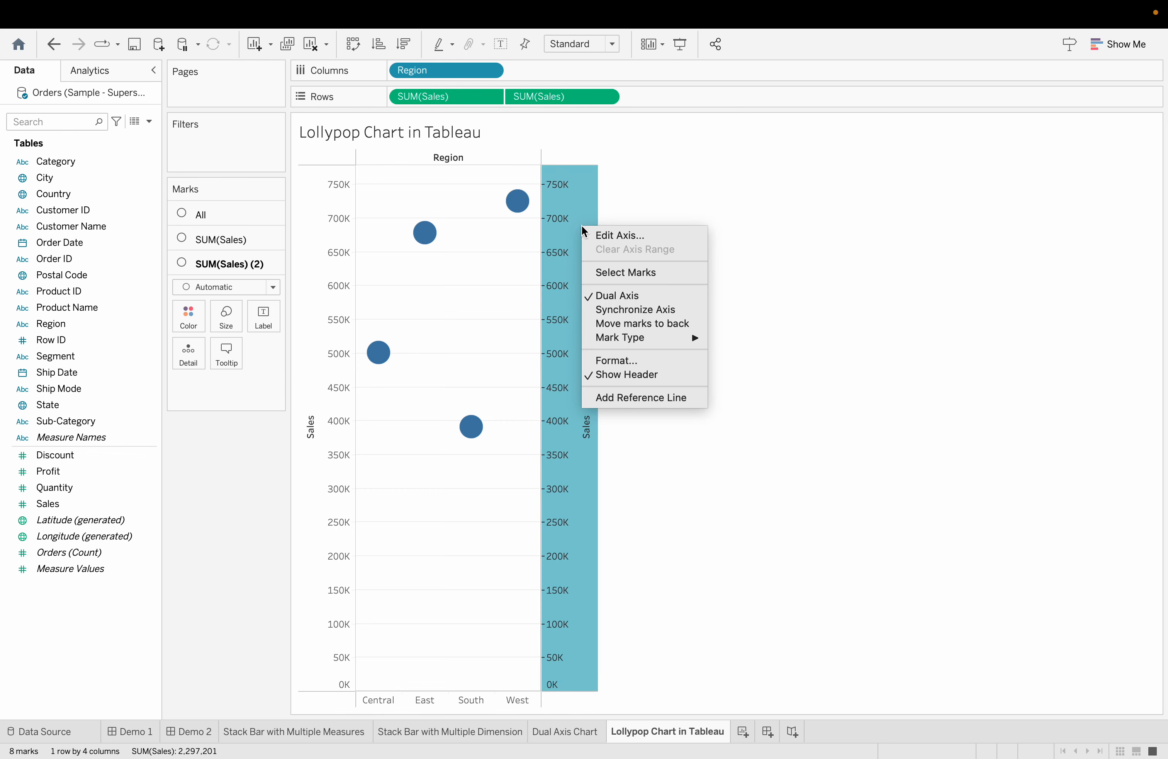
left_click(643, 310)
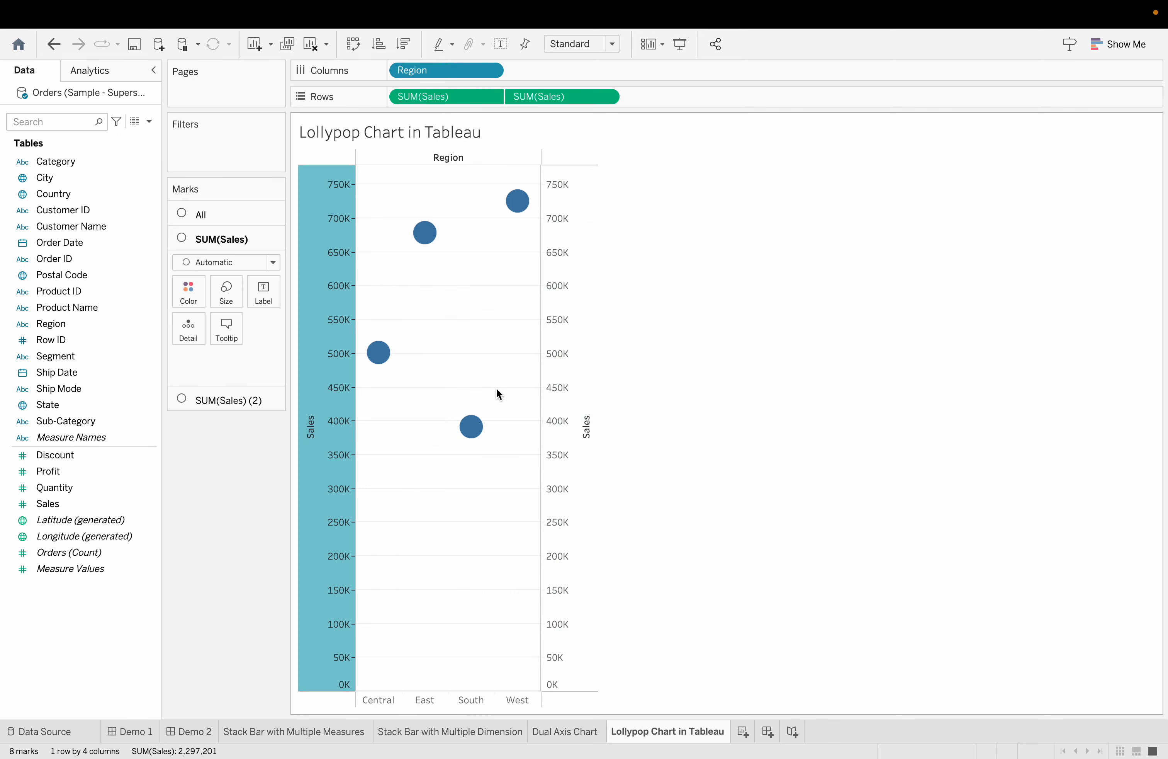
left_click(796, 440)
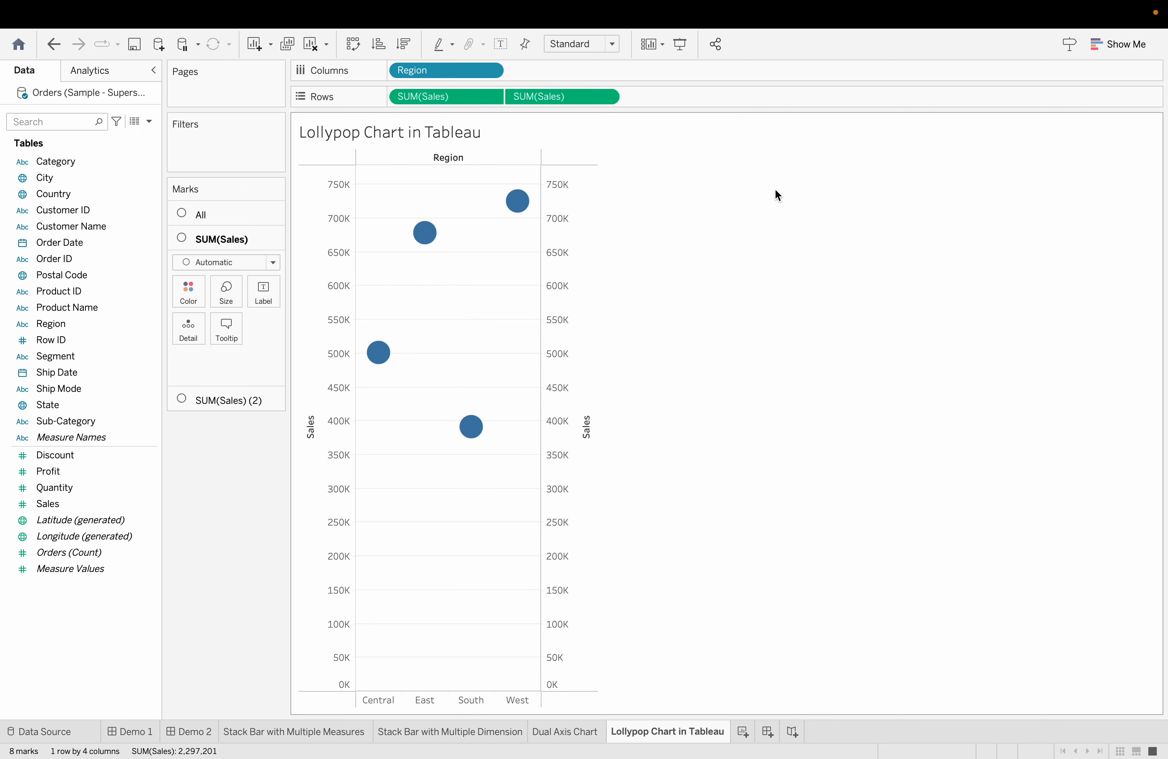
Change the mark type of the second Sales measure to Bar.
mouse_move(386, 343)
mouse_move(523, 213)
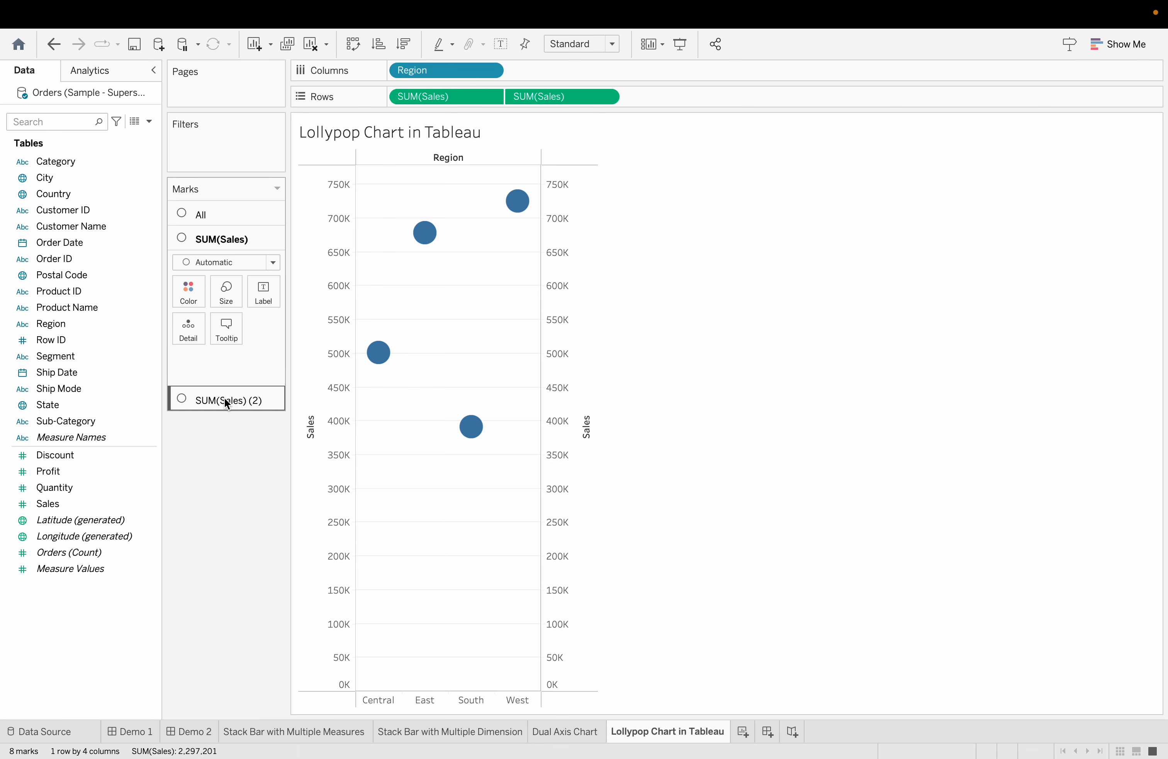
left_click(240, 398)
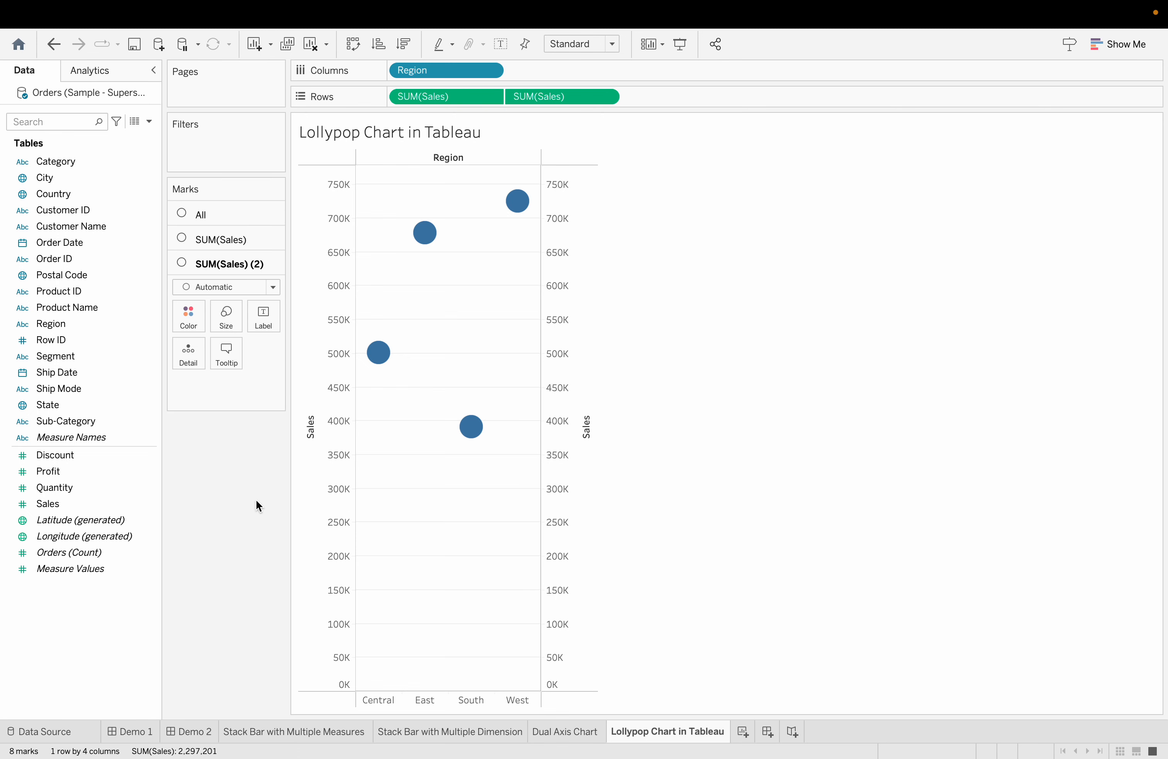
left_click(272, 287)
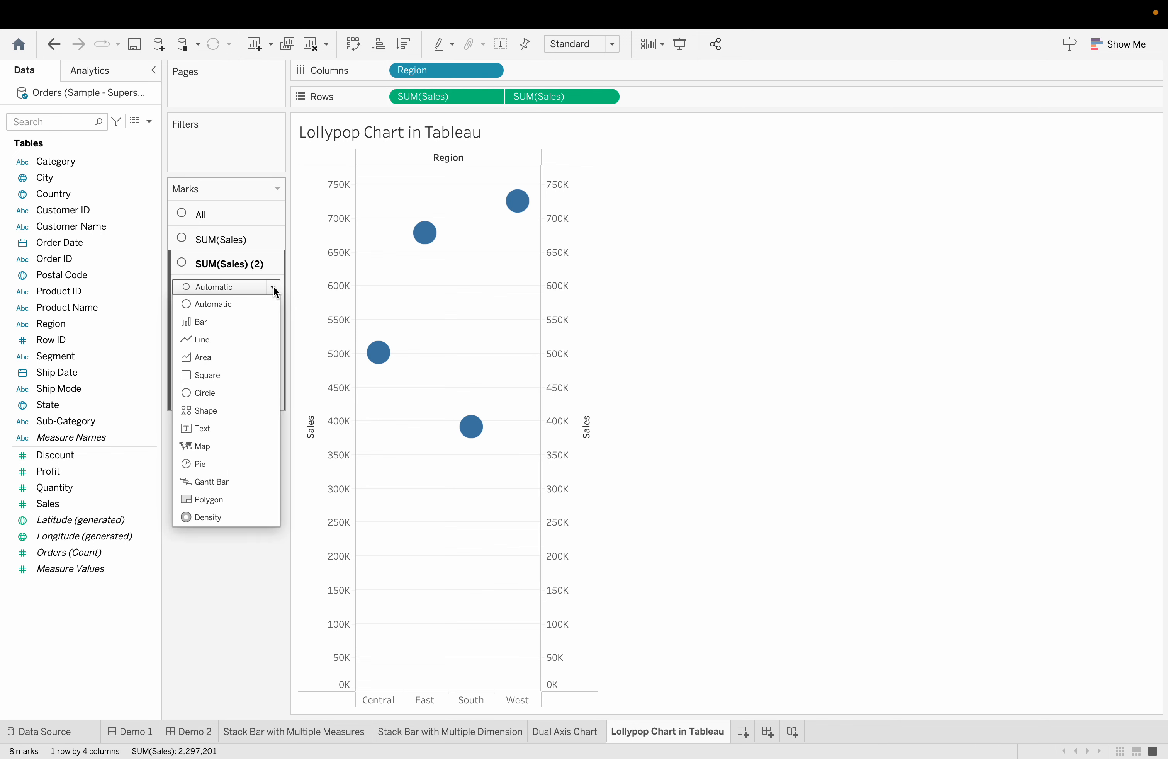
left_click(213, 321)
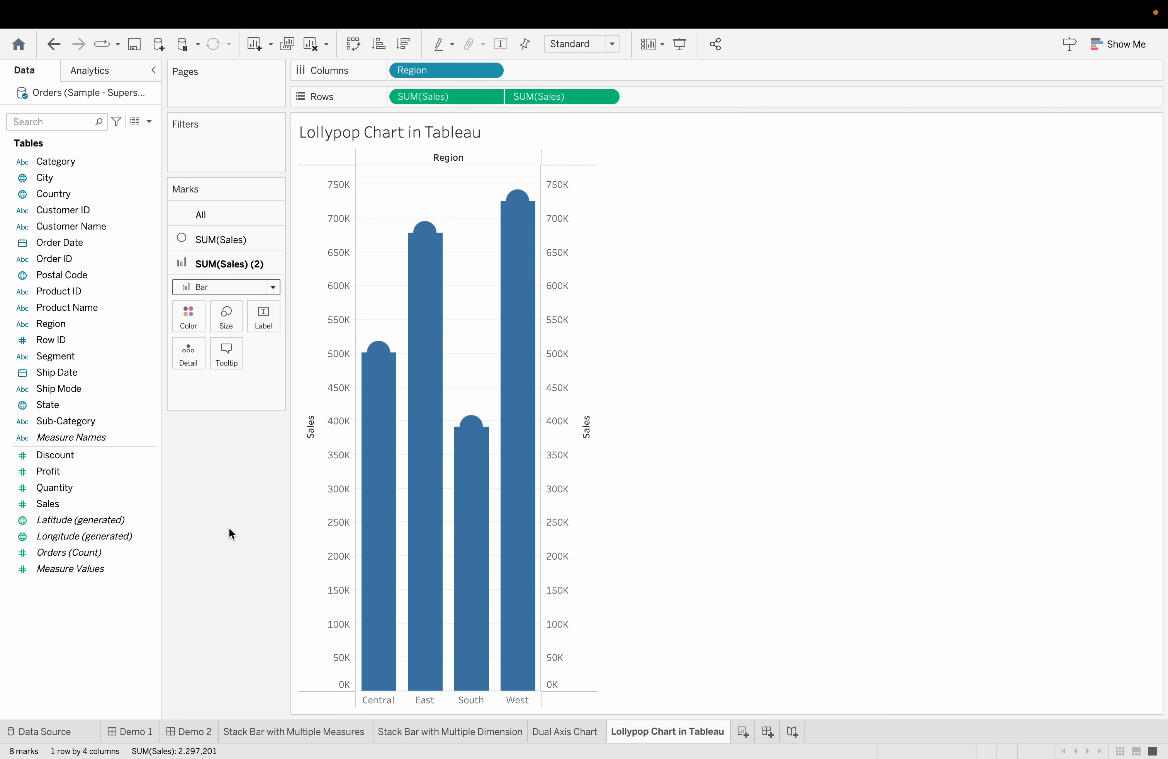
Reduce the size of the second Sales measure's bars so they form thin lollipop sticks.
mouse_move(422, 240)
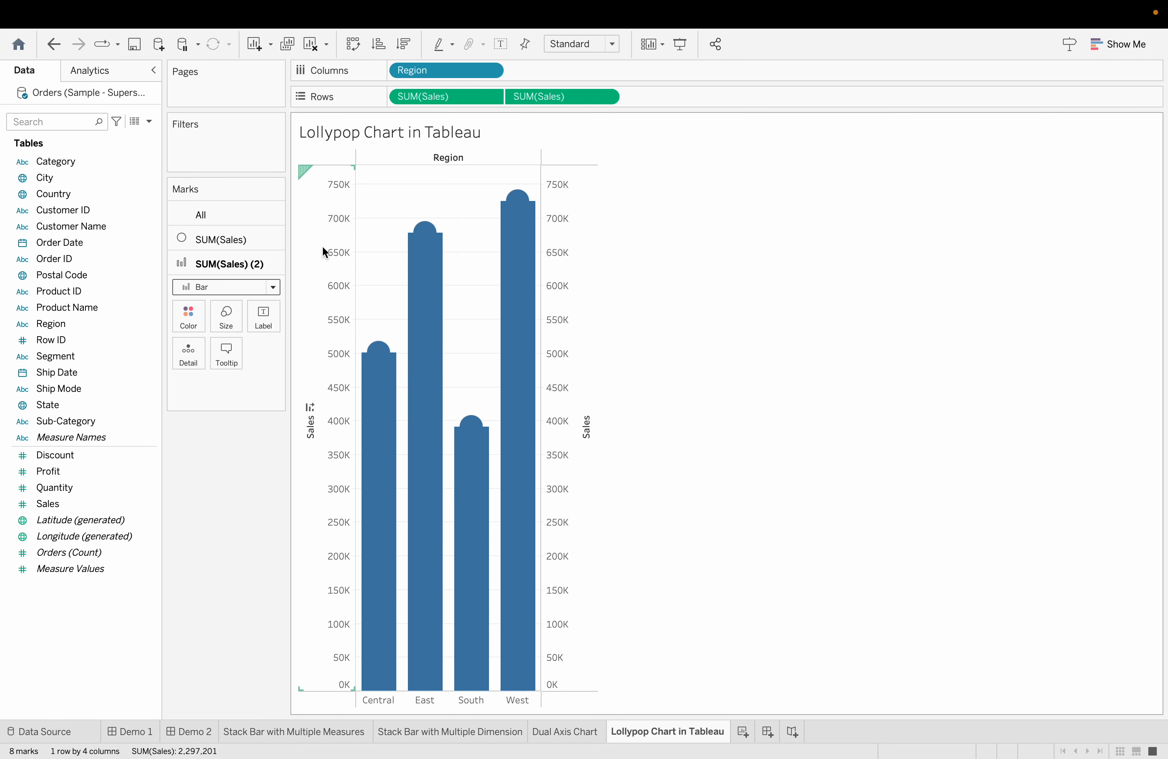
mouse_move(435, 267)
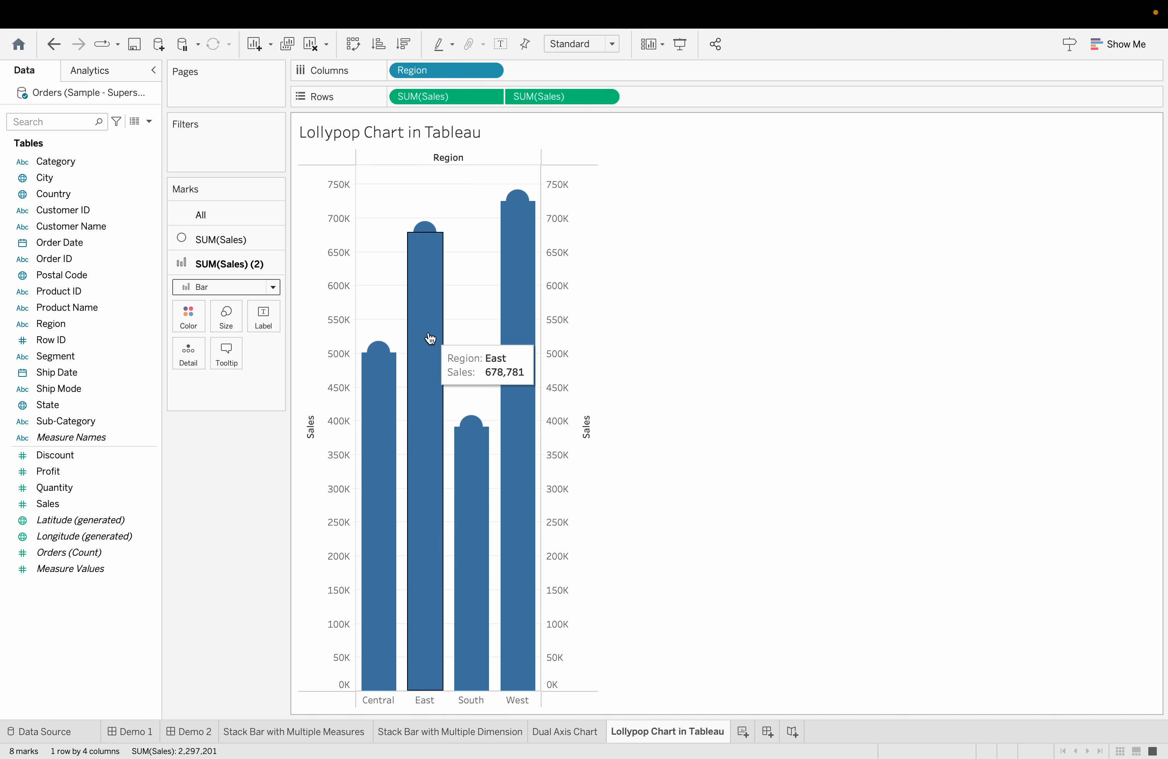
left_click(229, 324)
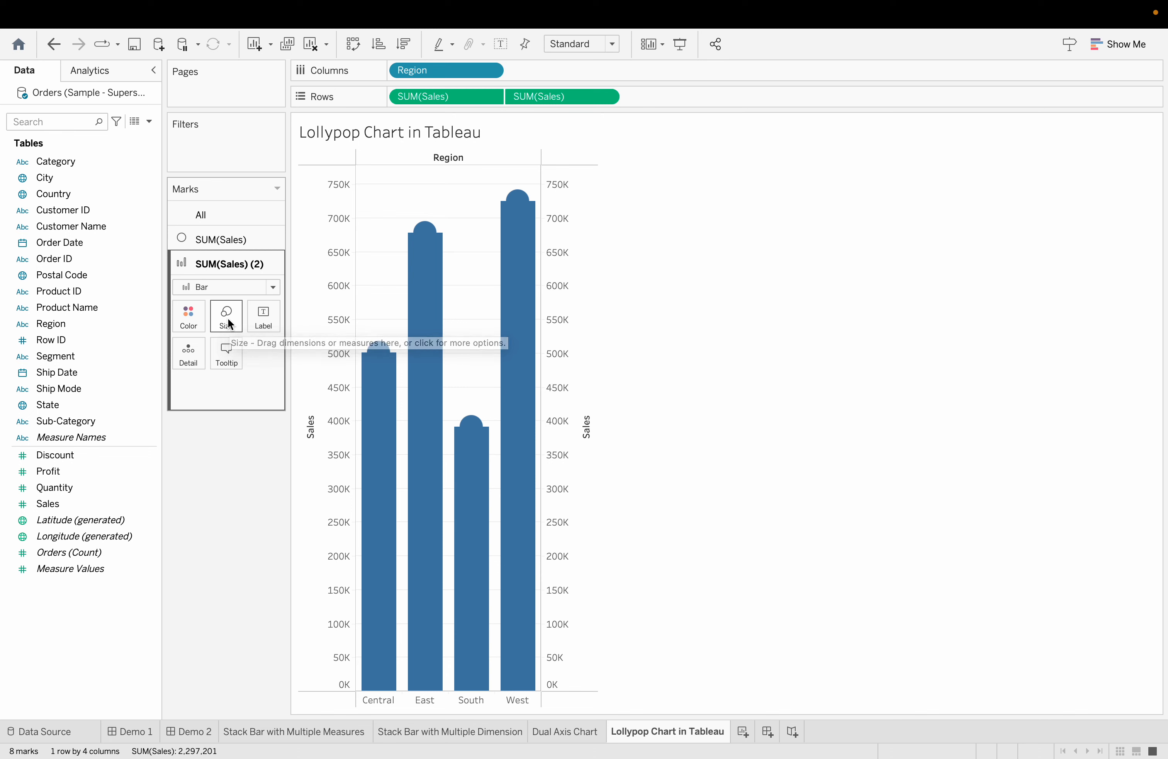
left_click_drag(261, 356, 239, 356)
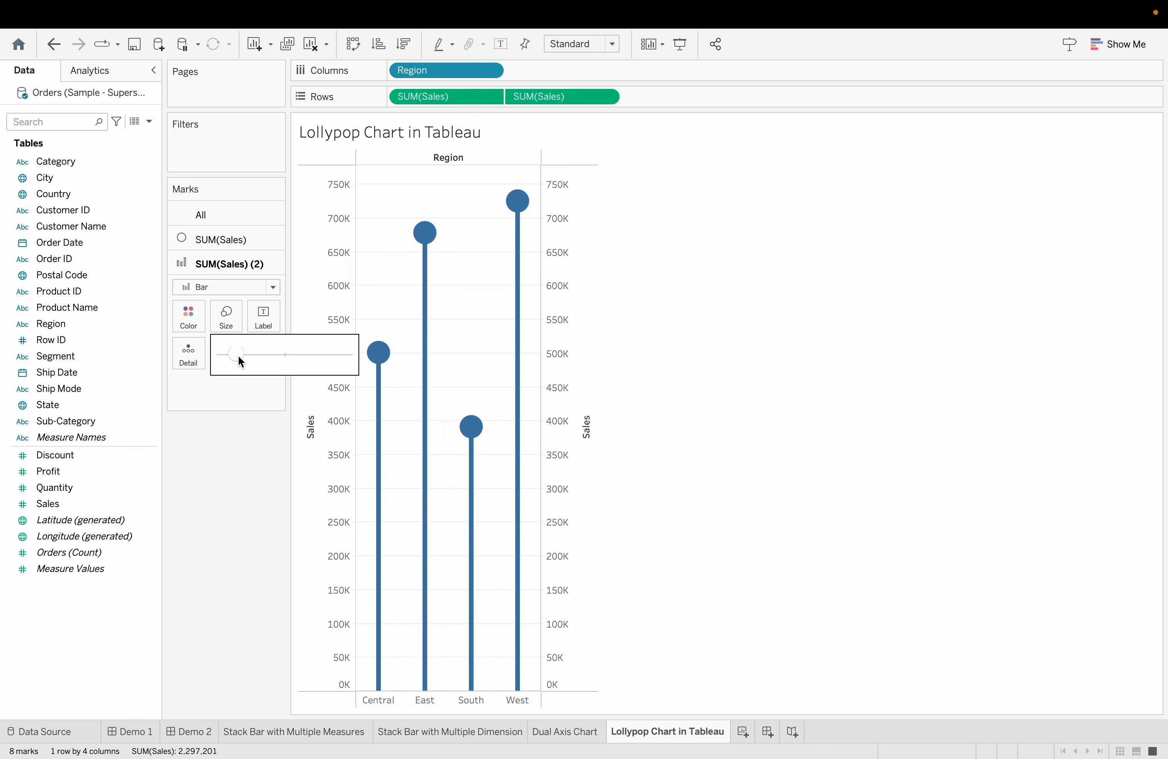
left_click(265, 557)
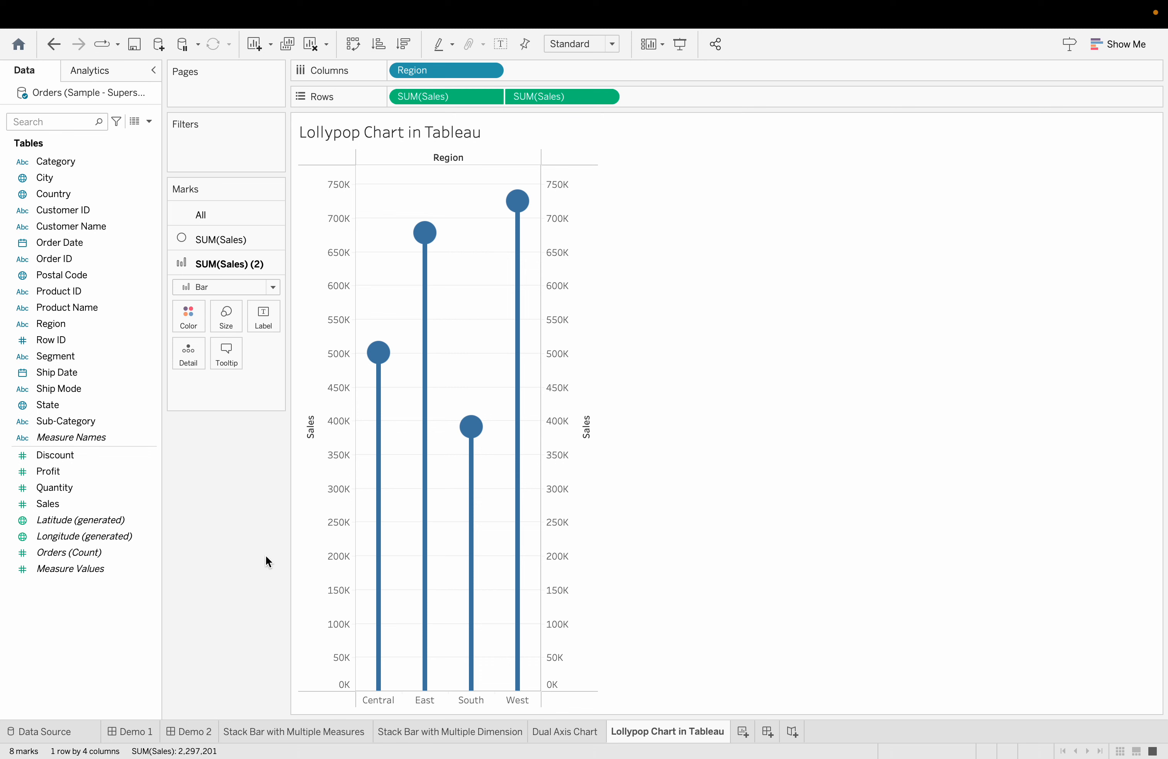
Hide the header of the secondary Sales axis and set the chart's fit to Fit Width.
right_click(588, 214)
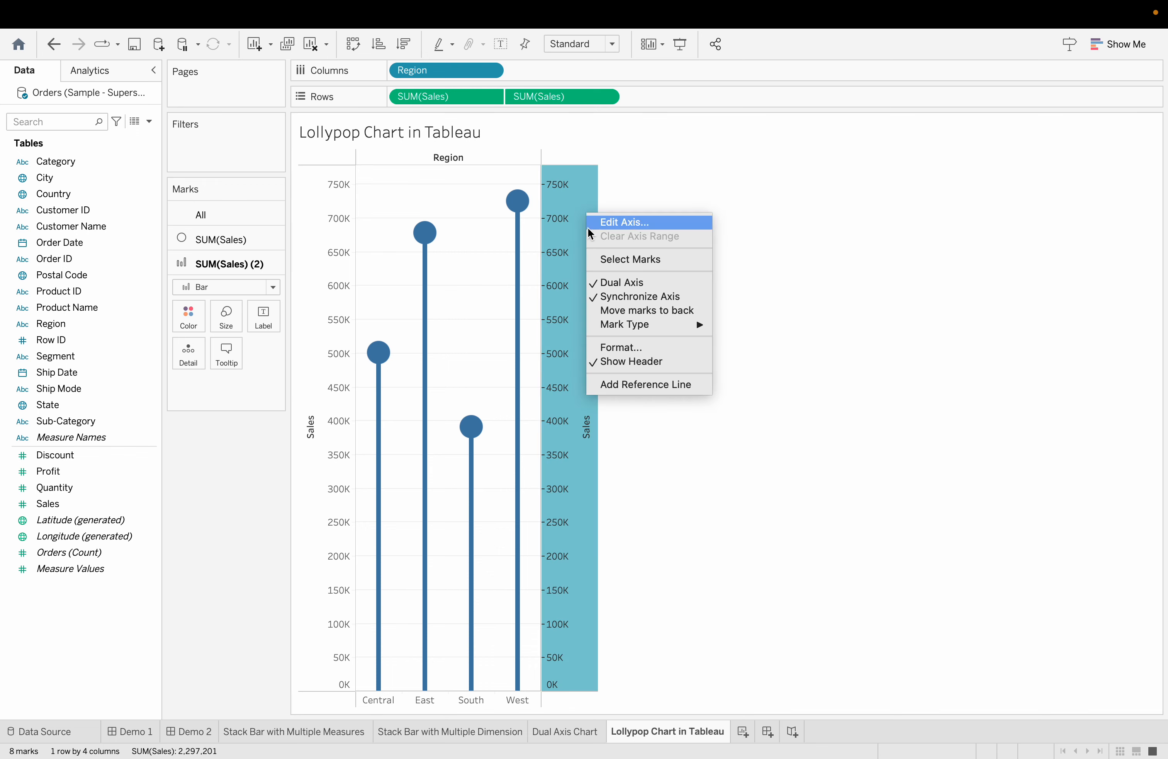
left_click(649, 365)
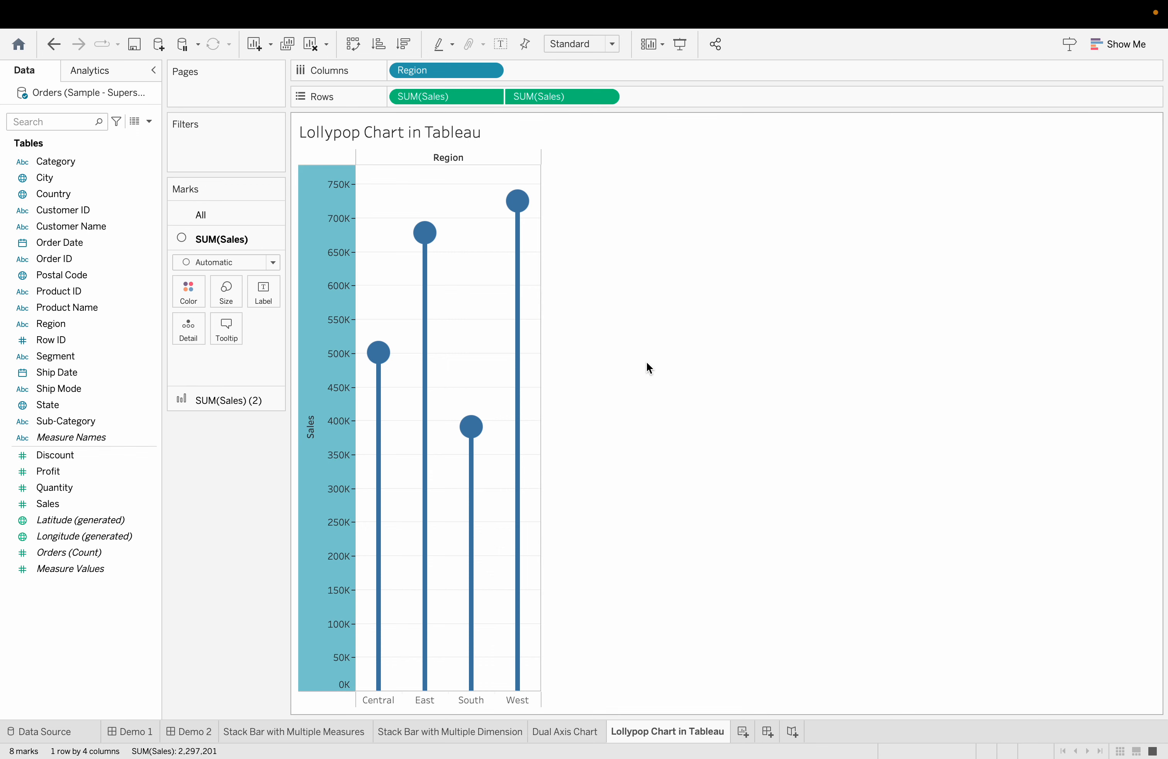
left_click(610, 44)
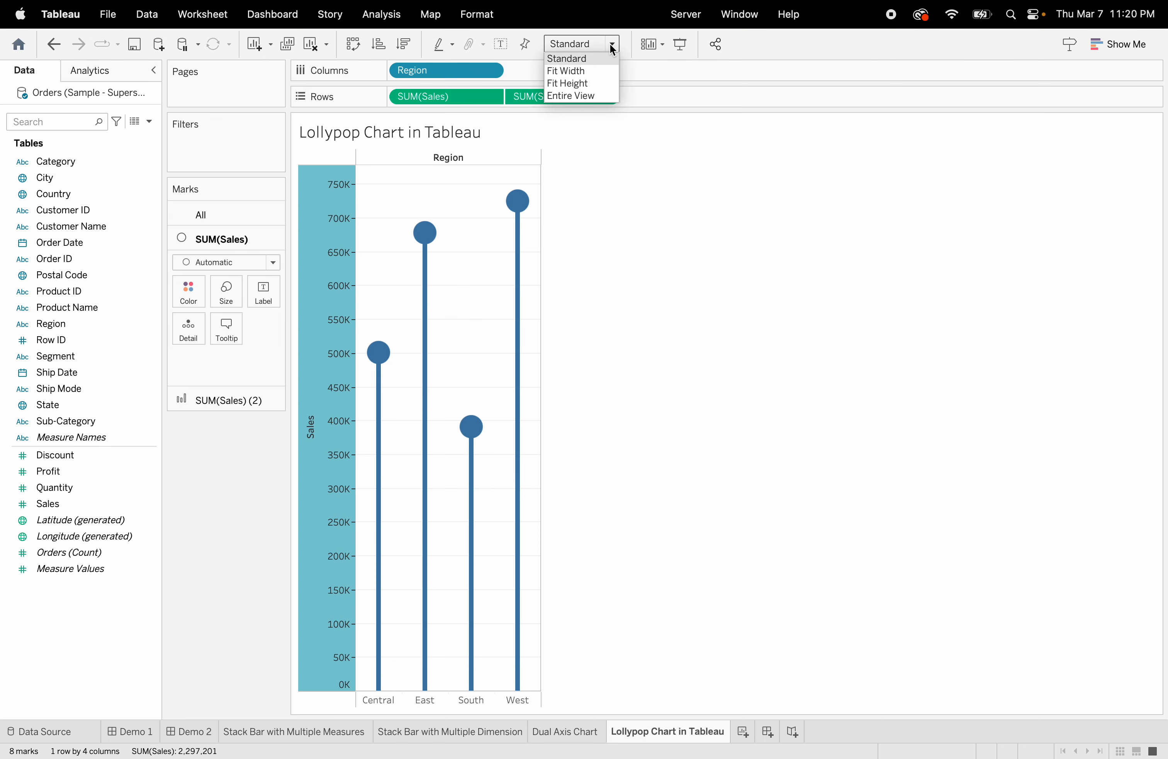
left_click(590, 68)
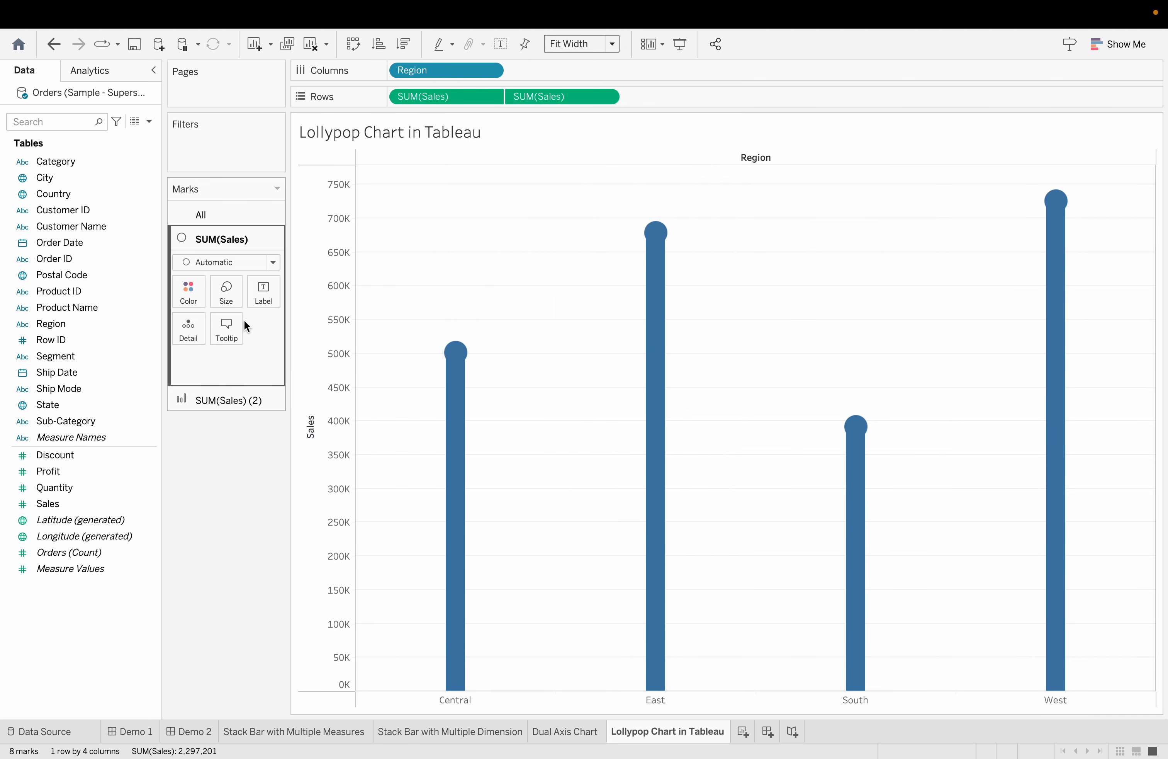
Make the bars of the second Sales measure narrower again to suit the widened chart.
left_click(220, 398)
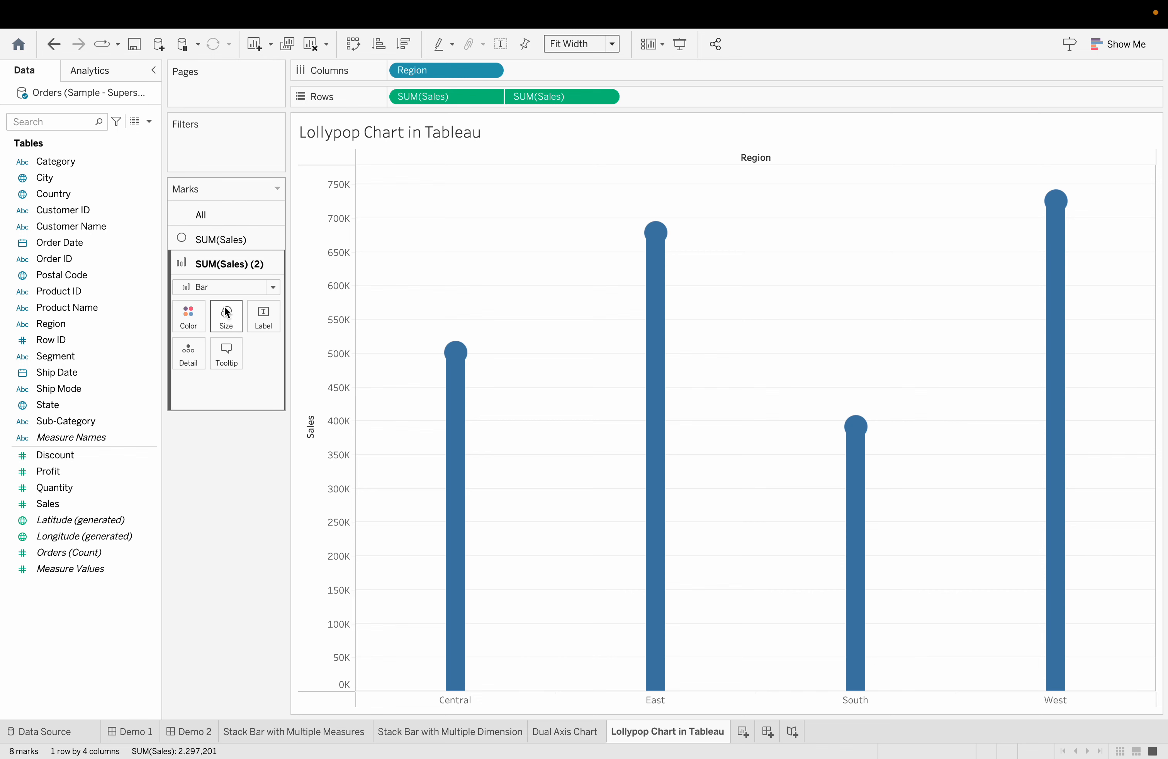
left_click(226, 319)
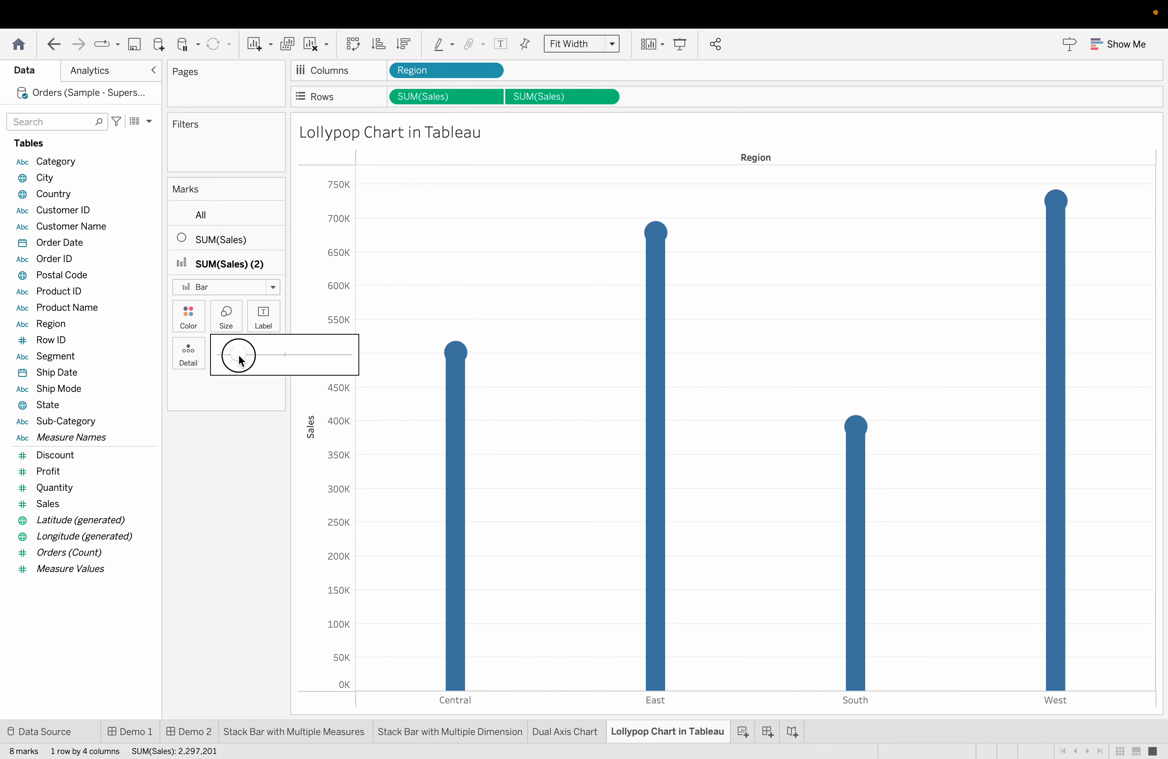
left_click_drag(236, 361, 231, 355)
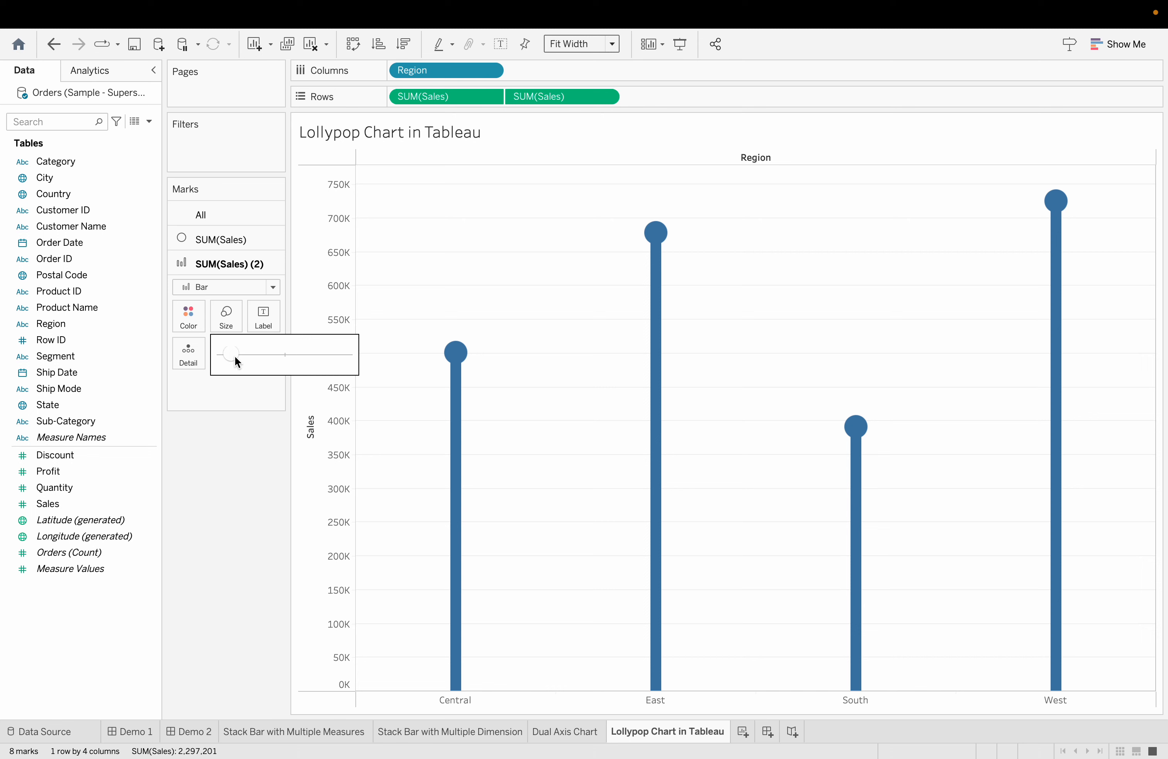
Enlarge the circle marks of the first Sales measure to form bigger lollipop heads.
left_click(214, 244)
left_click(228, 293)
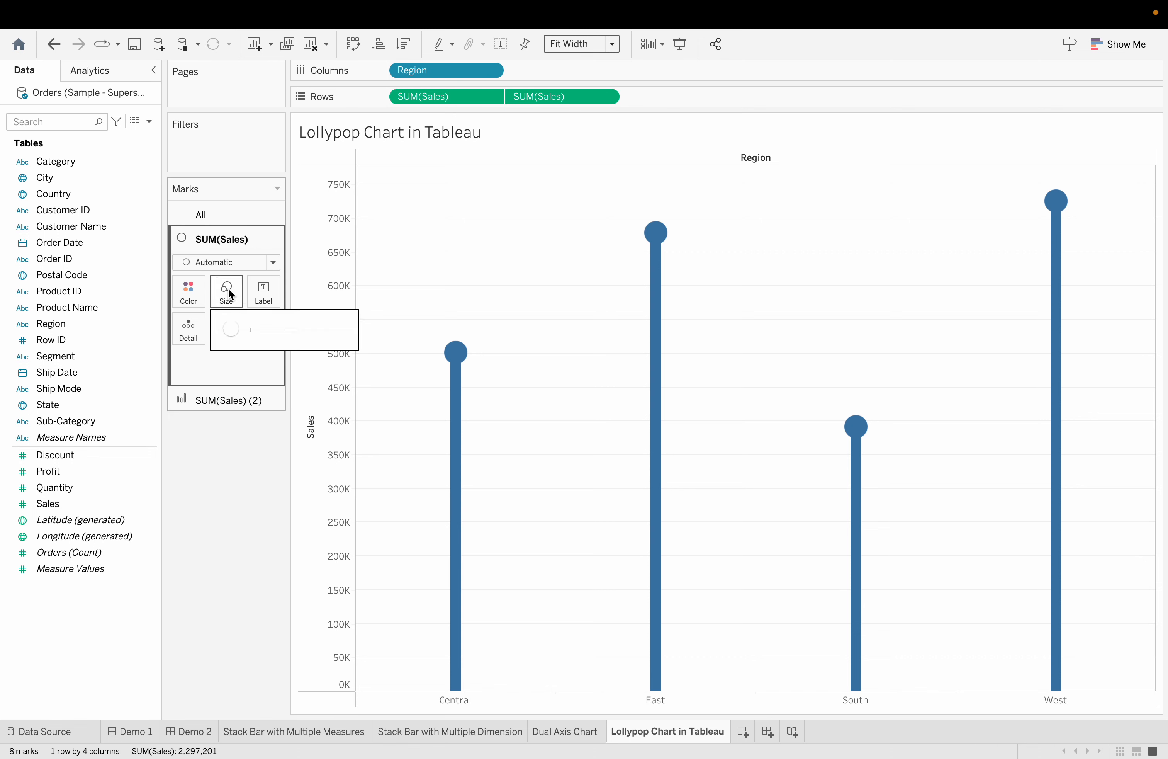
left_click_drag(239, 335, 270, 331)
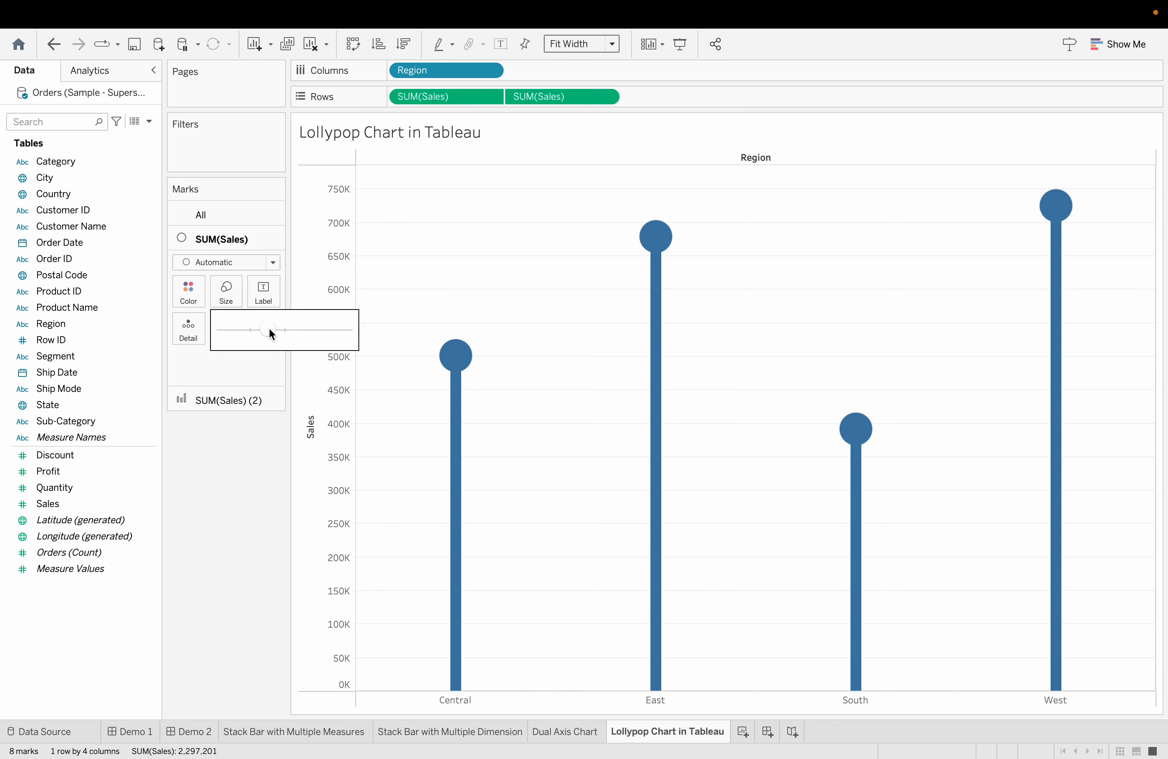
left_click_drag(272, 328, 276, 328)
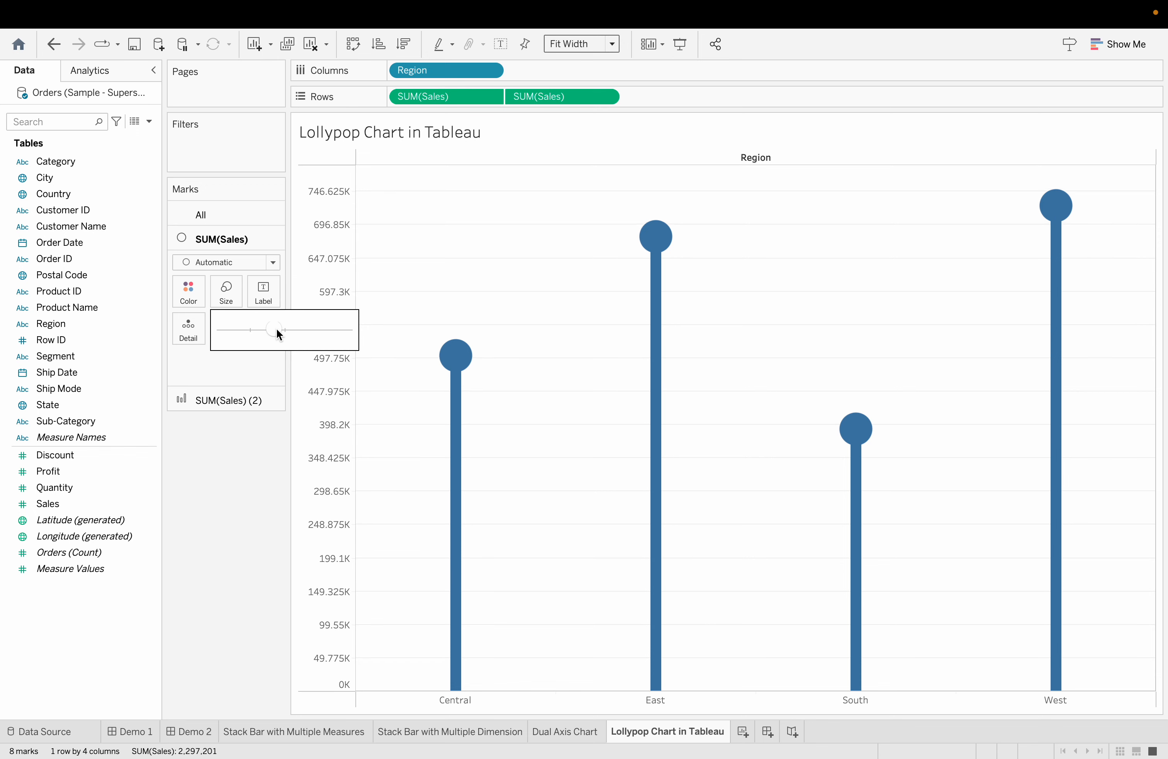
left_click(237, 500)
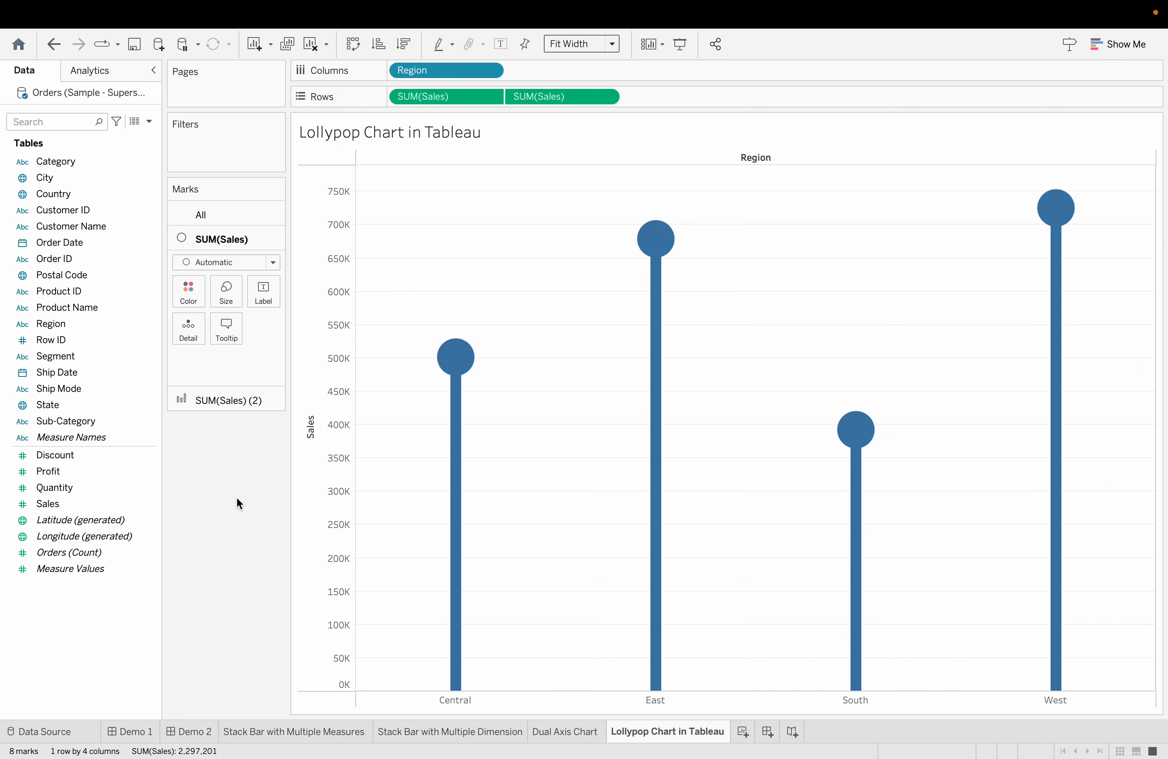
Show mark labels on the first Sales measure's circles and set their vertical alignment to Top.
left_click(268, 294)
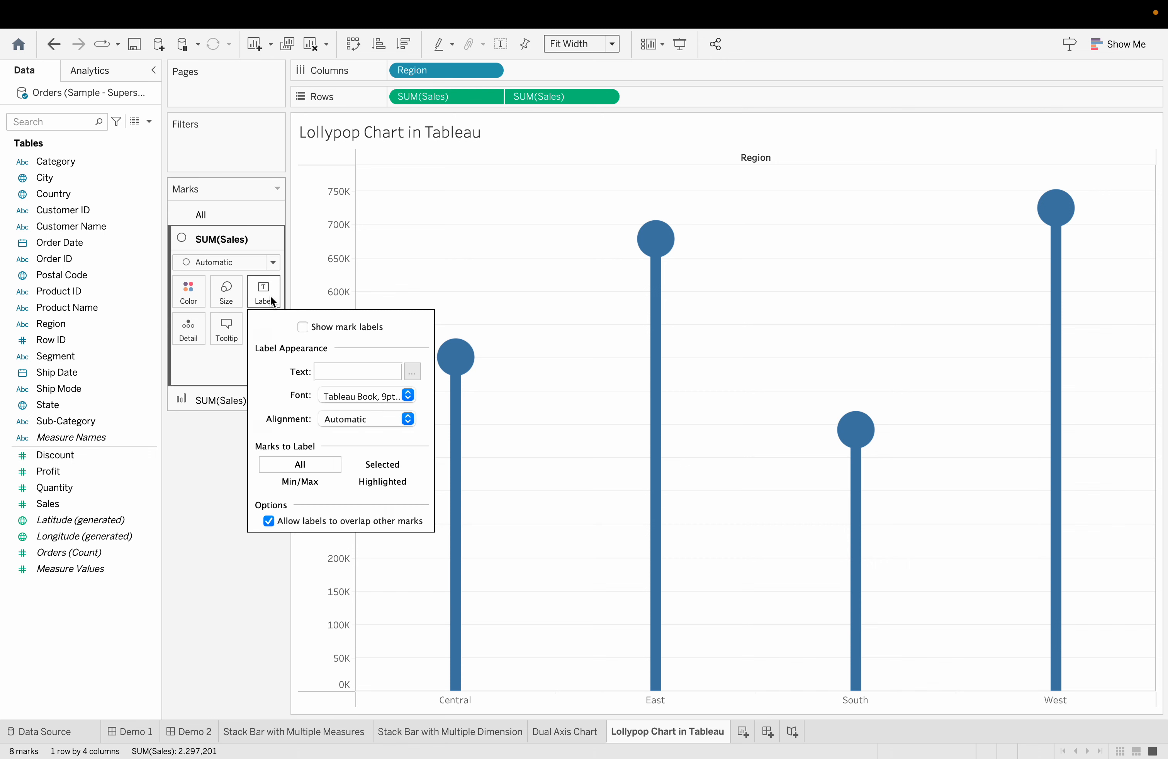
left_click(303, 327)
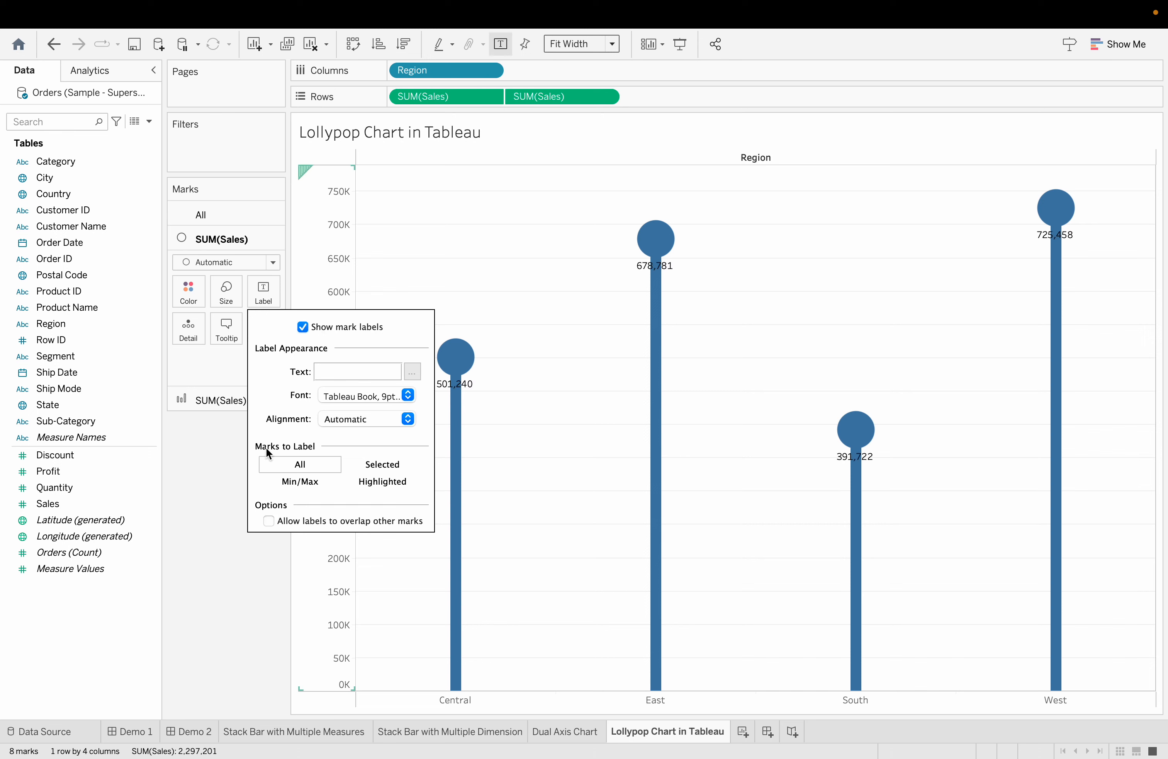
left_click(408, 420)
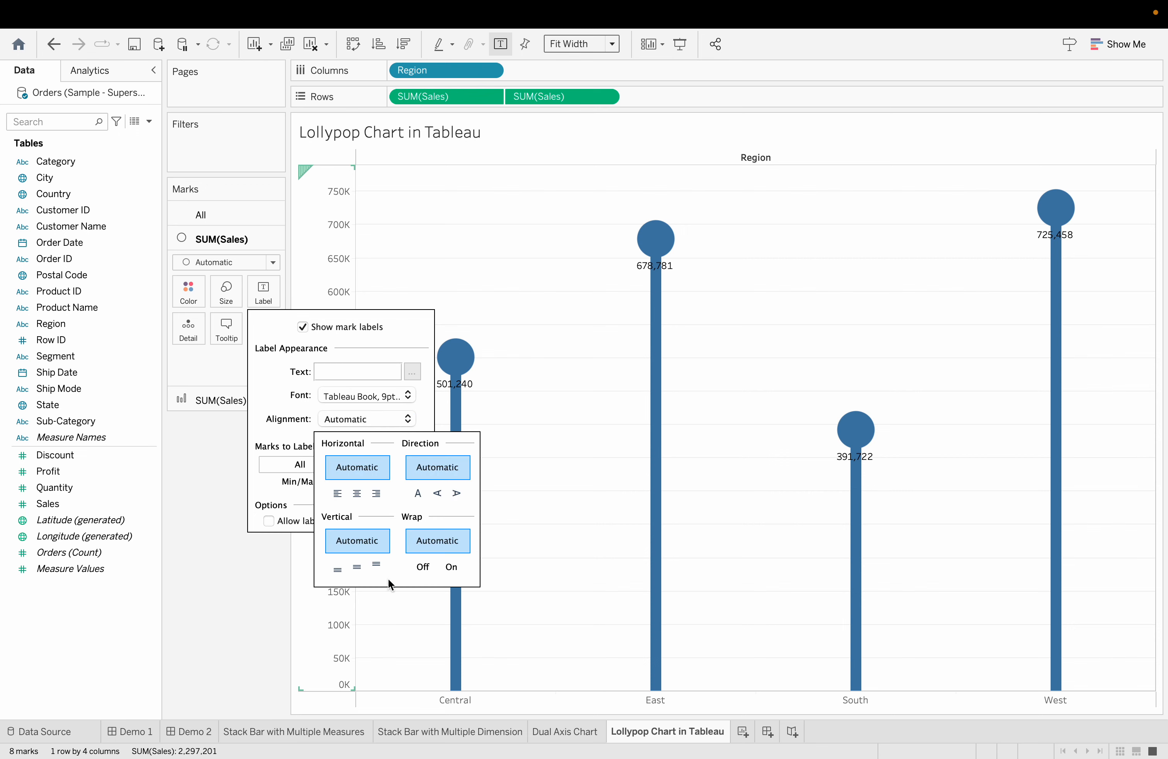
left_click(376, 567)
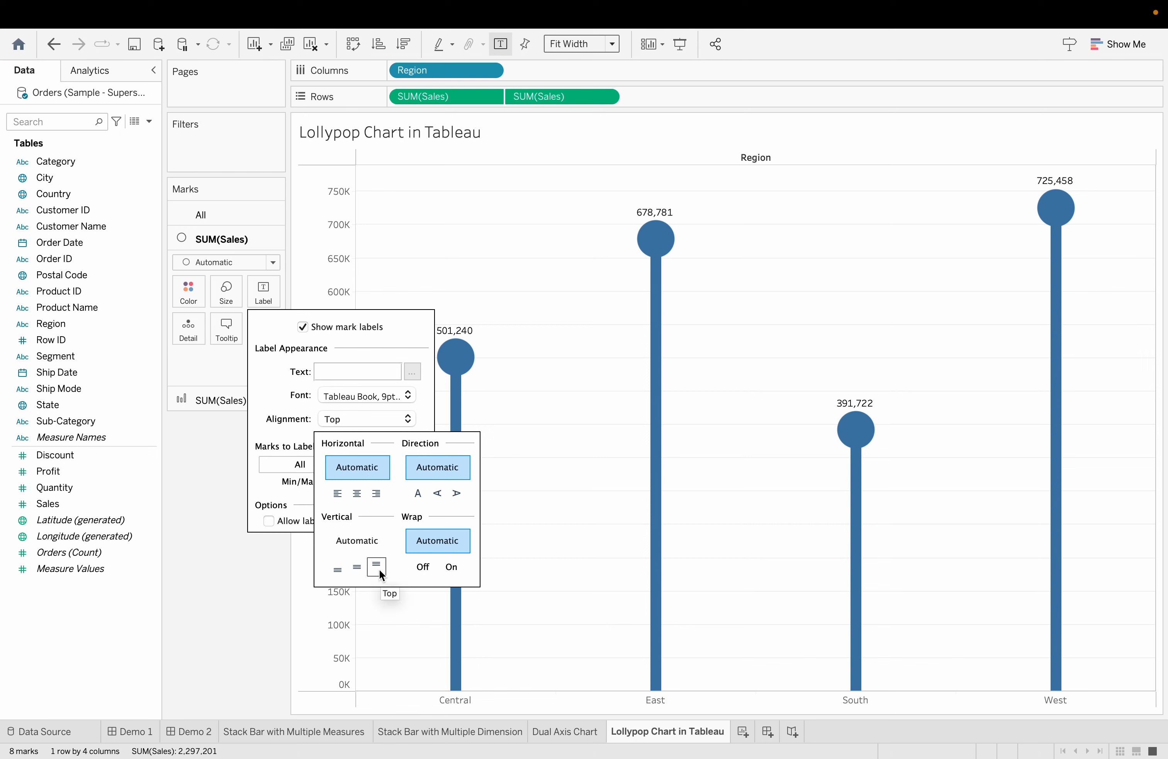
mouse_move(671, 220)
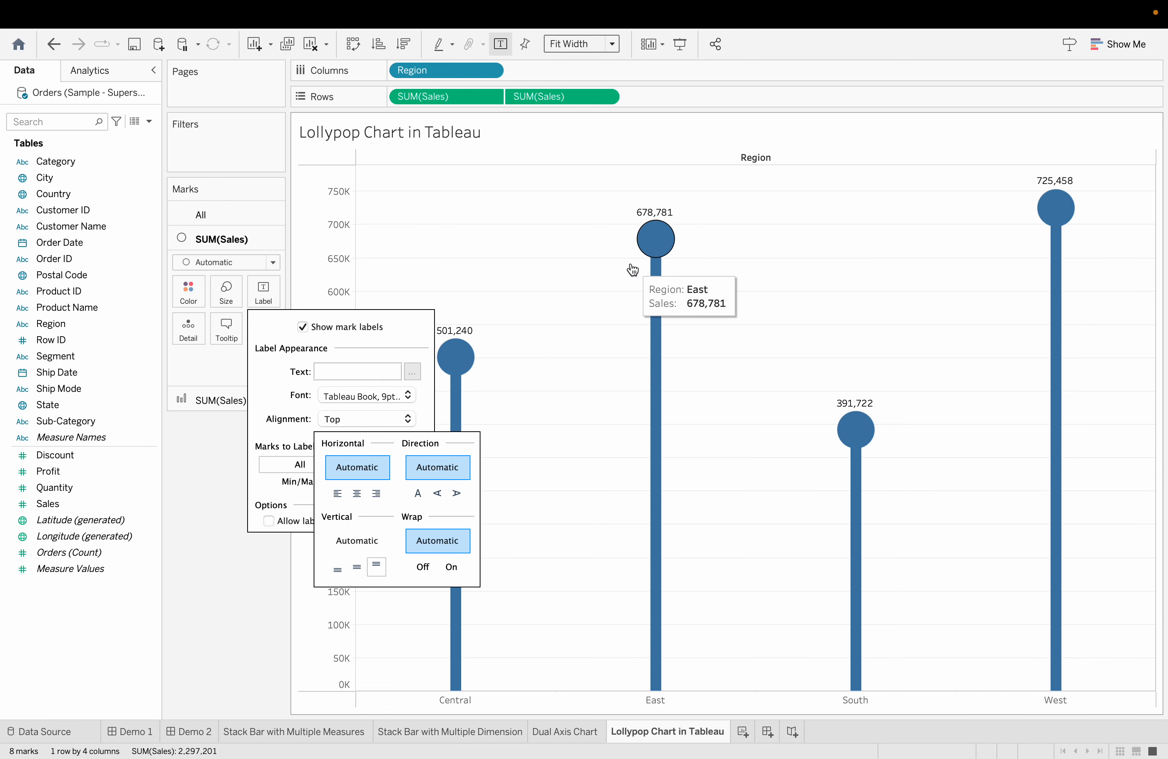
left_click(209, 591)
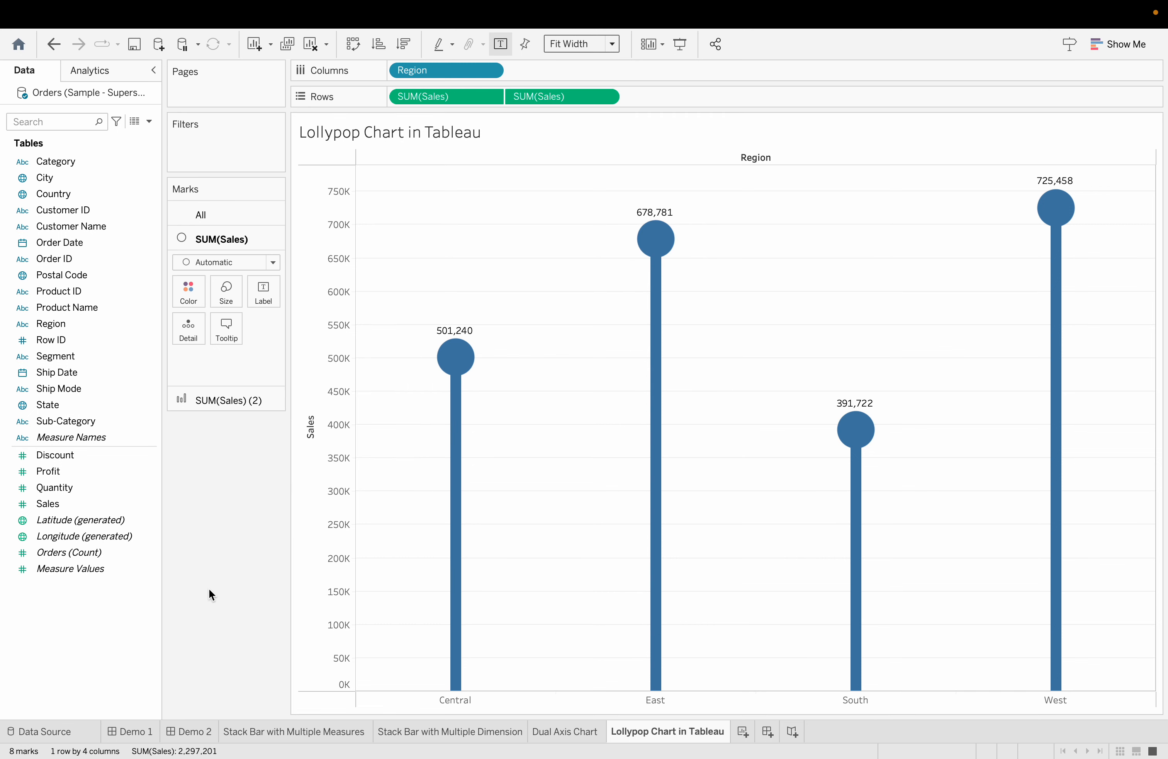